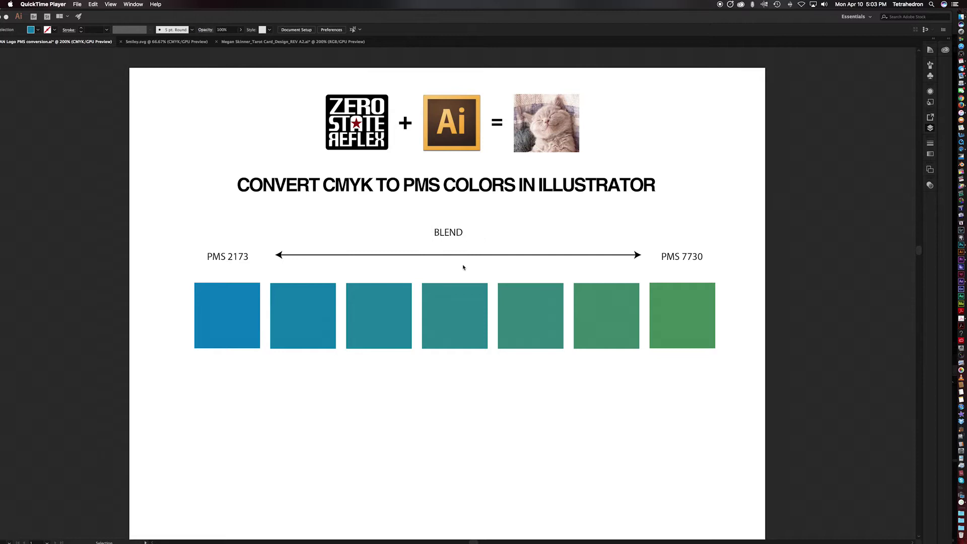
Bring the Illustrator CMYK-to-PMS blend document forward and pick the Direct Selection tool
left_click(468, 241)
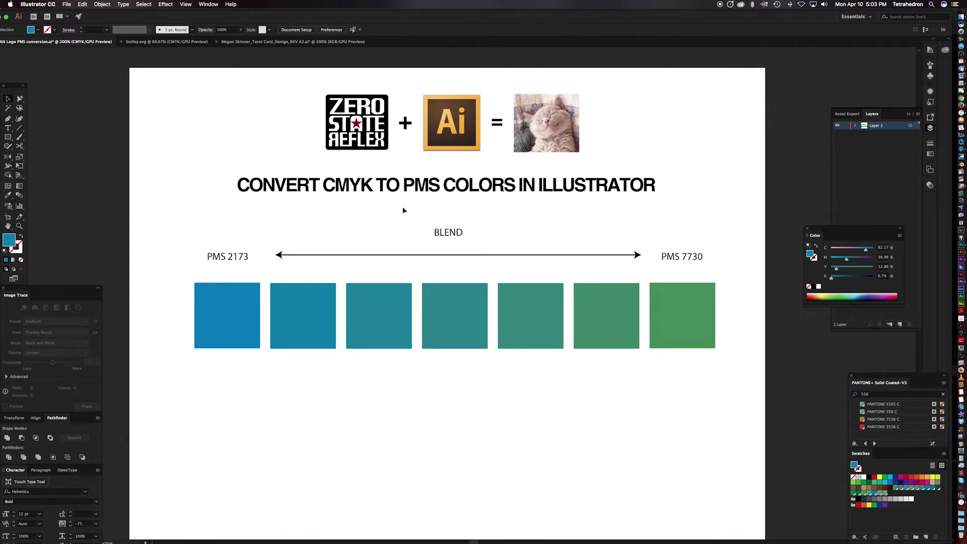
left_click(20, 99)
Select the five middle blend squares and move them below the original row
left_click_drag(442, 296, 439, 272)
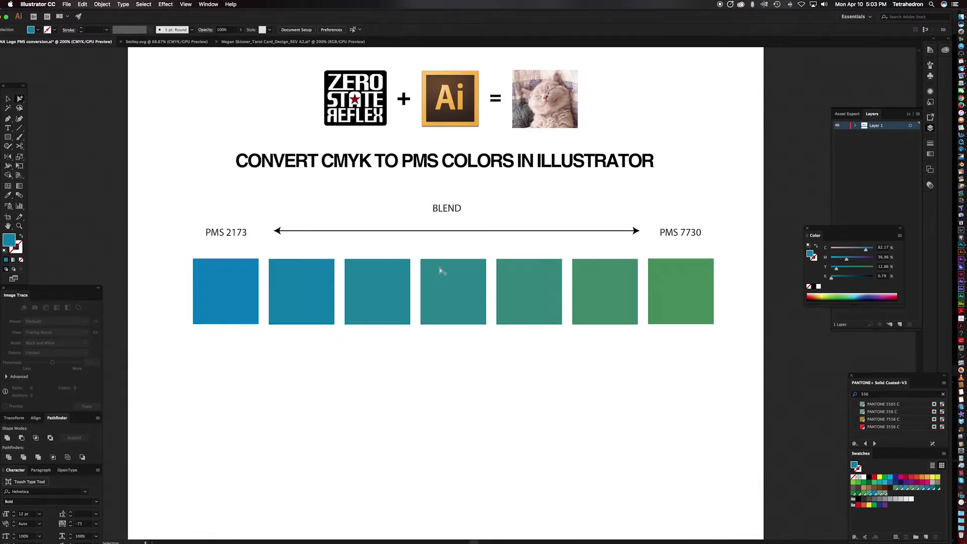
left_click(222, 280)
left_click_drag(205, 215, 249, 346)
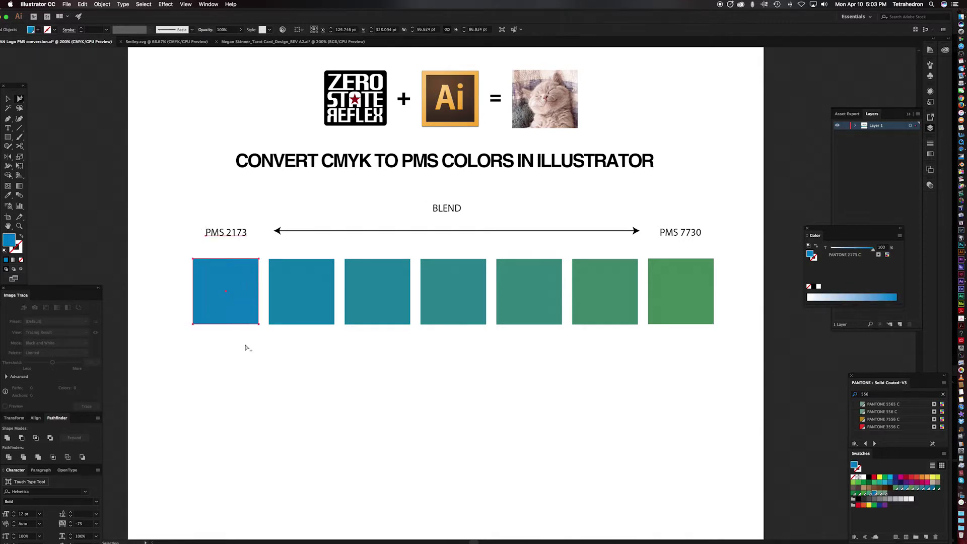
left_click(695, 272, "shift")
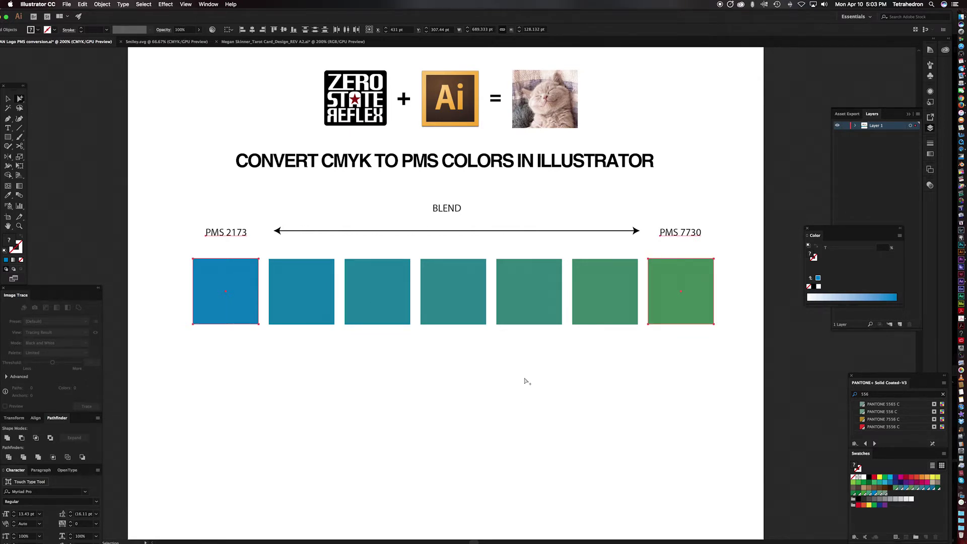
left_click_drag(585, 351, 292, 274)
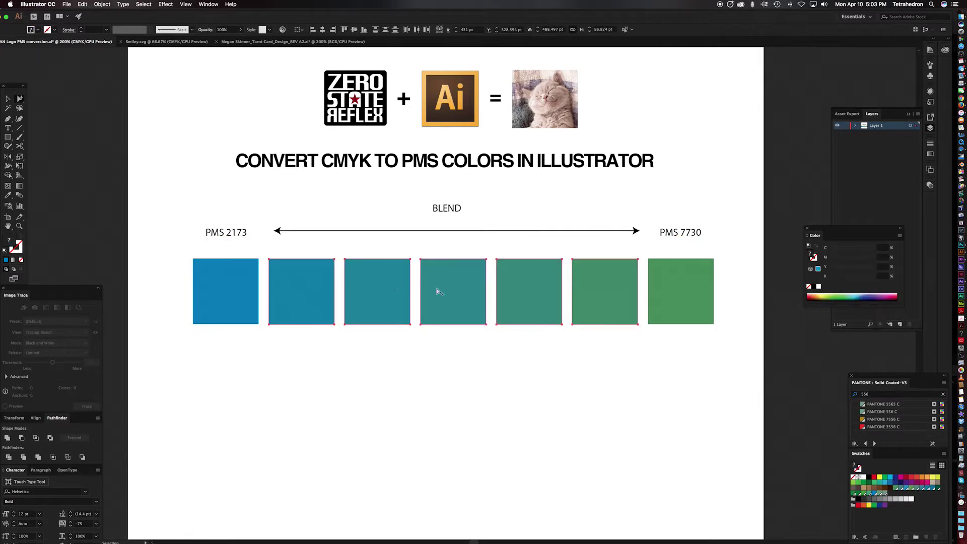
left_click_drag(457, 290, 459, 372)
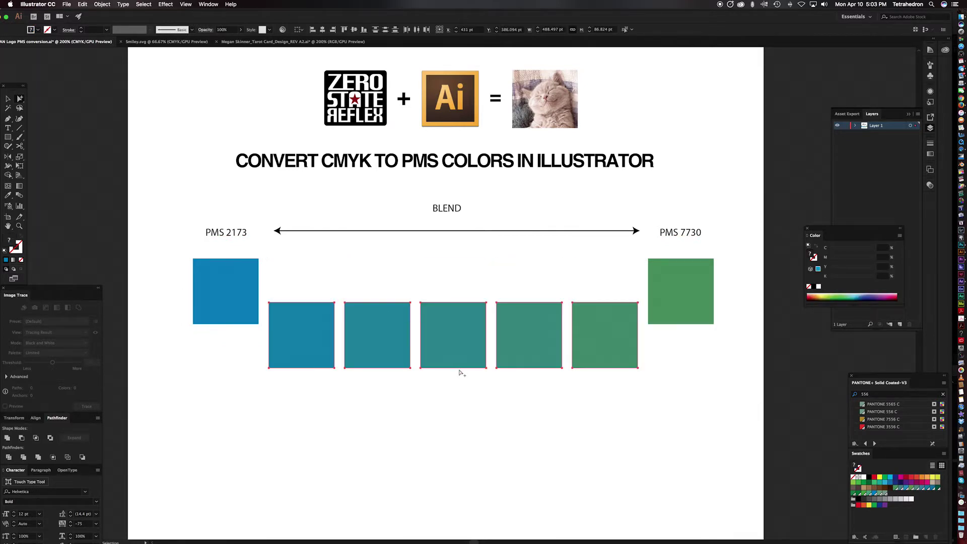
Float the Color panel to read each middle square's colour values, then redock it
left_click(499, 264)
left_click_drag(819, 234, 414, 394)
left_click(319, 339)
left_click(397, 353)
left_click(456, 343)
left_click(524, 339)
left_click(599, 338)
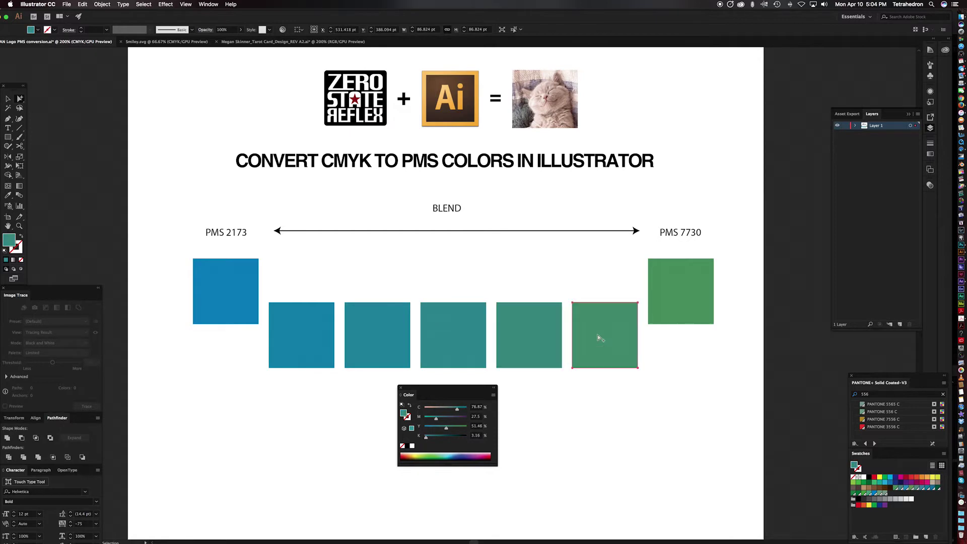
left_click(602, 397)
left_click_drag(452, 391, 826, 204)
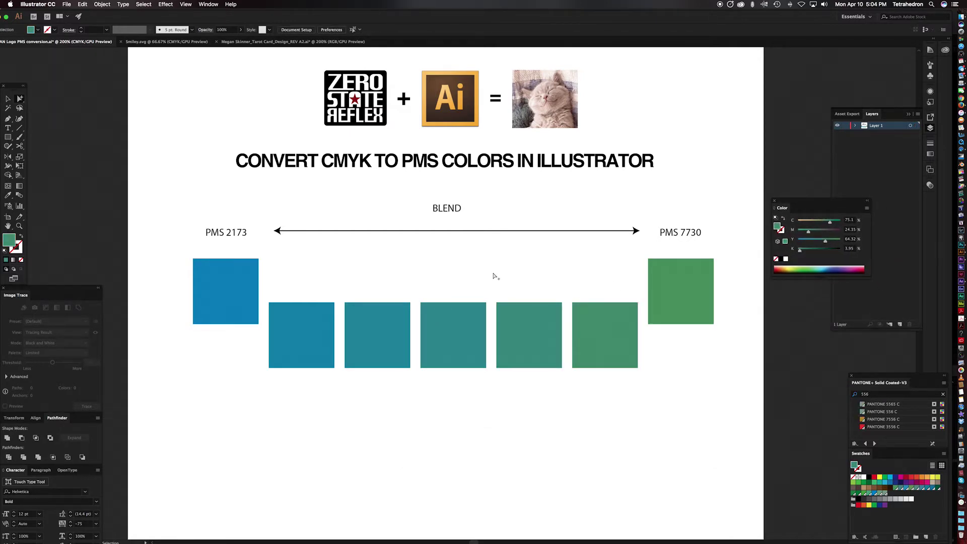
Undo the move, copy squares 2–6 into a new row below, and select that row
key("ctrl+z")
key("ctrl+z")
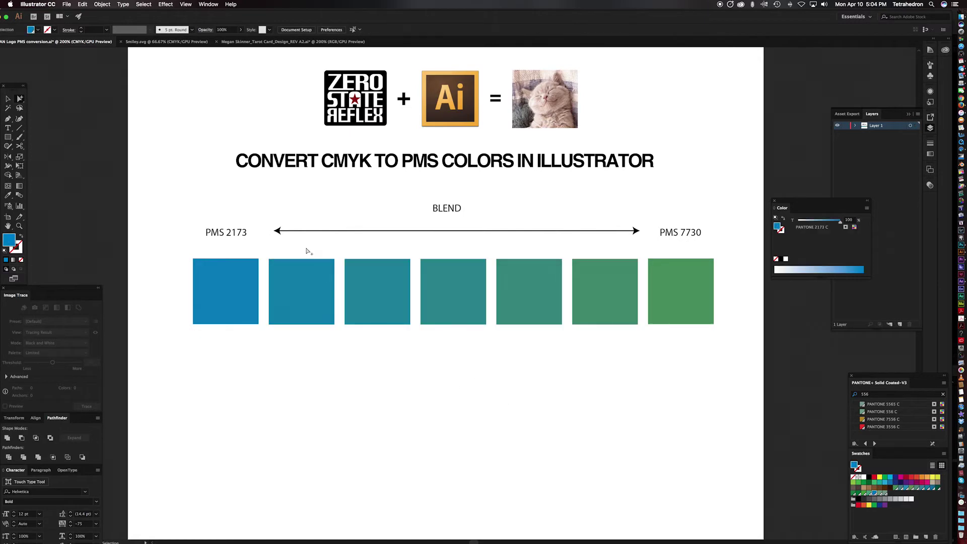
left_click_drag(309, 251, 599, 328)
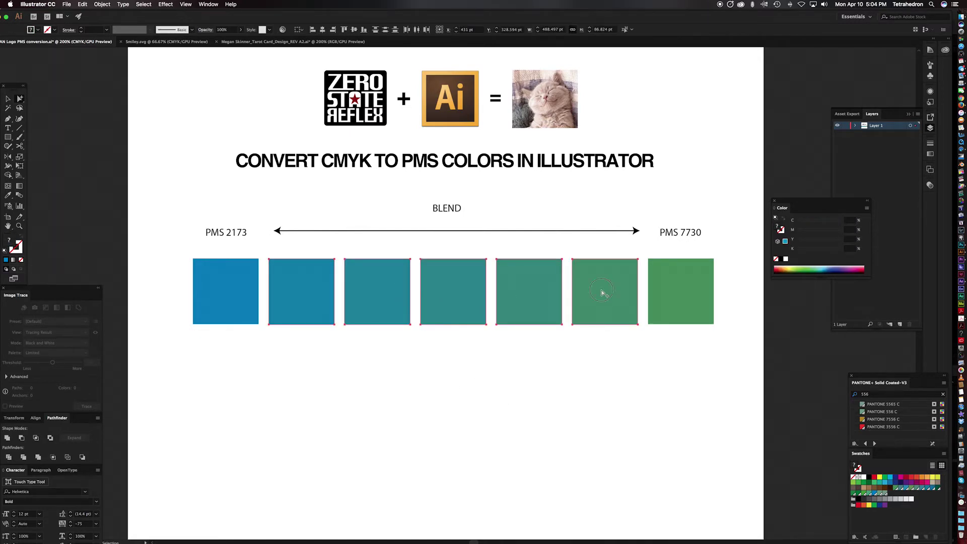
left_click_drag(601, 292, 604, 367)
left_click(317, 469)
left_click_drag(241, 360, 726, 441)
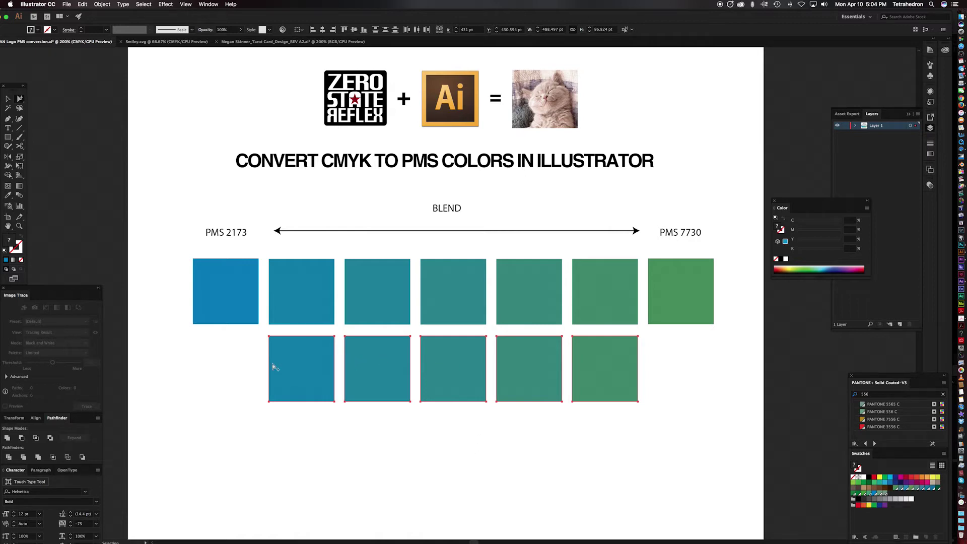
left_click_drag(247, 340, 712, 429)
Recolor the five lower squares with Recolor Artwork limited to the PANTONE+ Solid Coated book
left_click(82, 4)
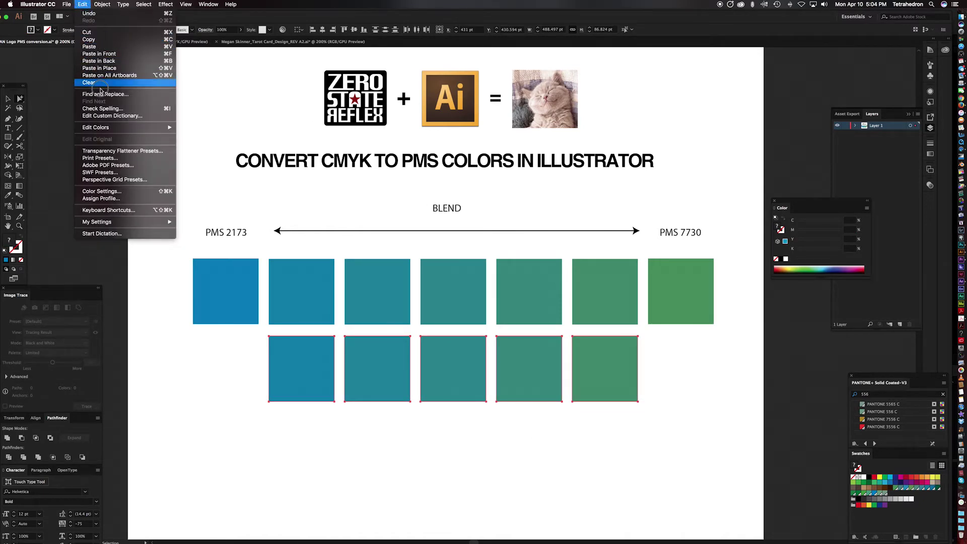
mouse_move(116, 129)
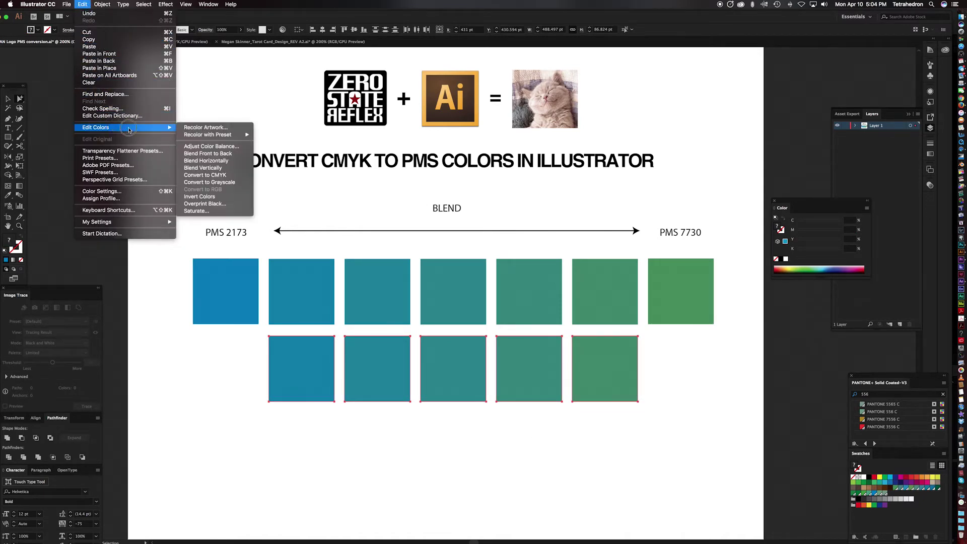
left_click(210, 129)
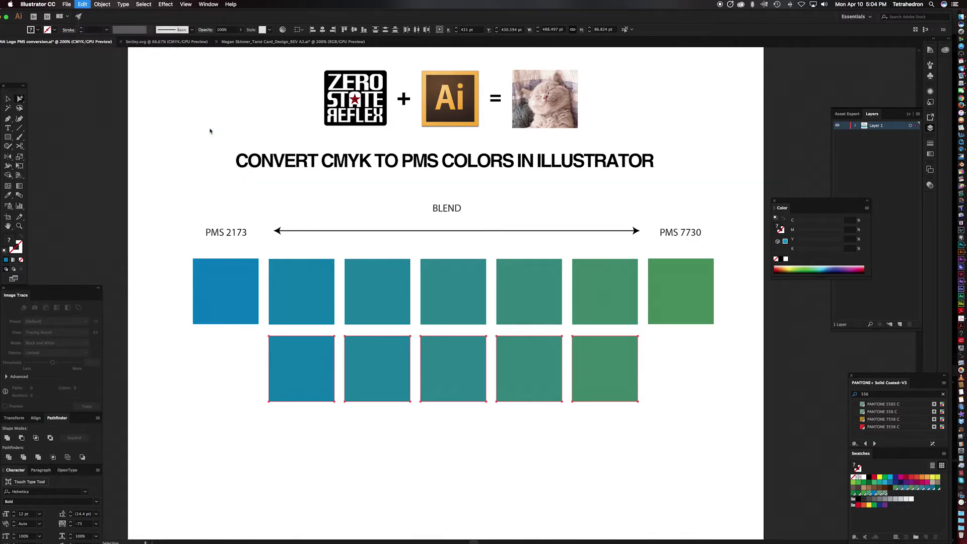
left_click_drag(193, 167, 187, 90)
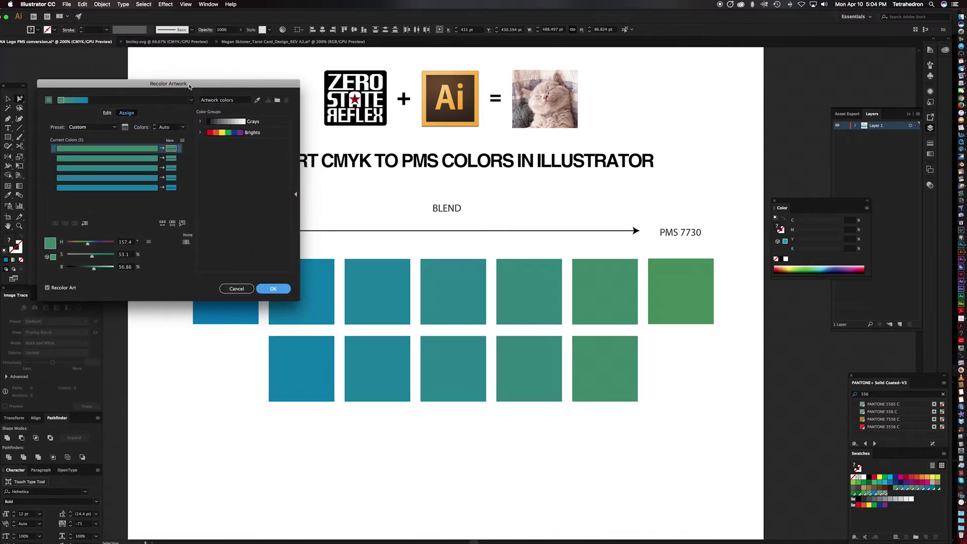
left_click(186, 243)
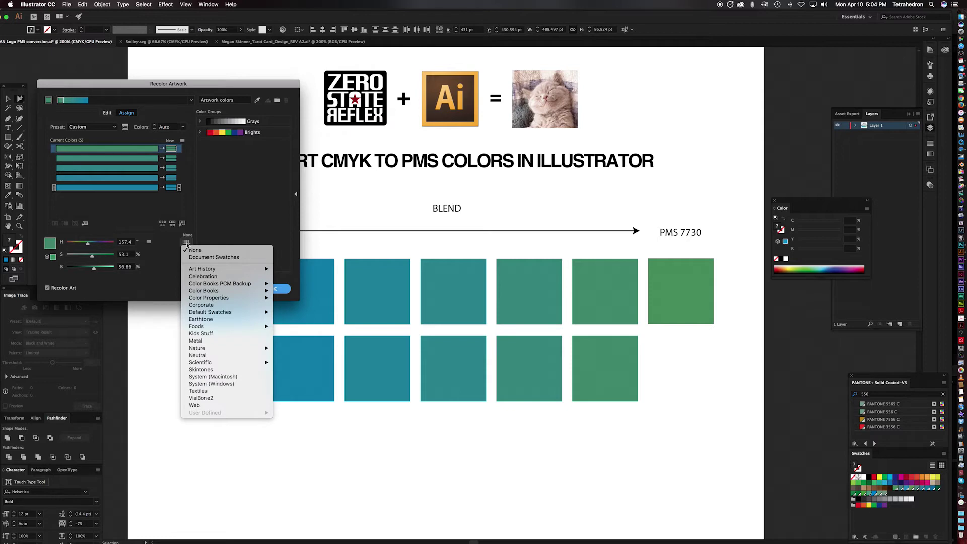
mouse_move(220, 298)
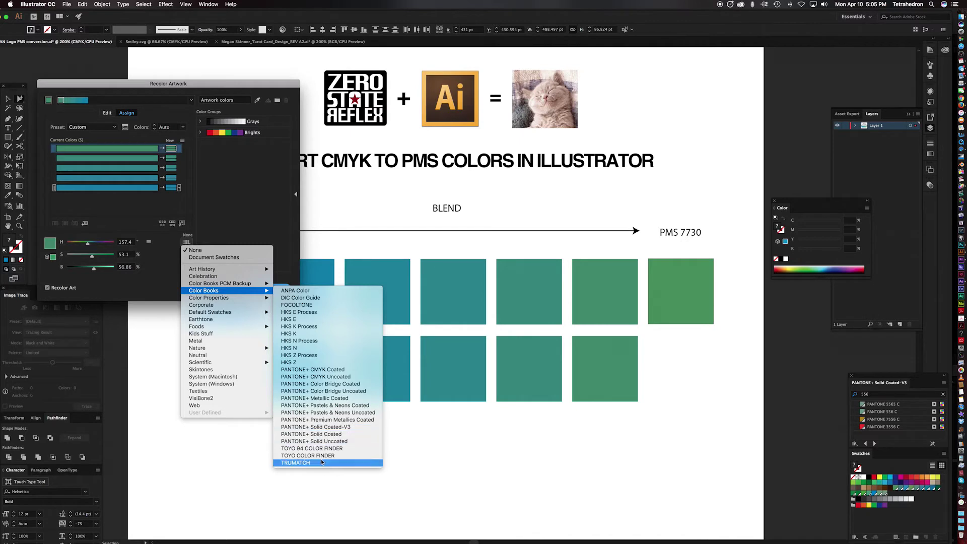
left_click(340, 434)
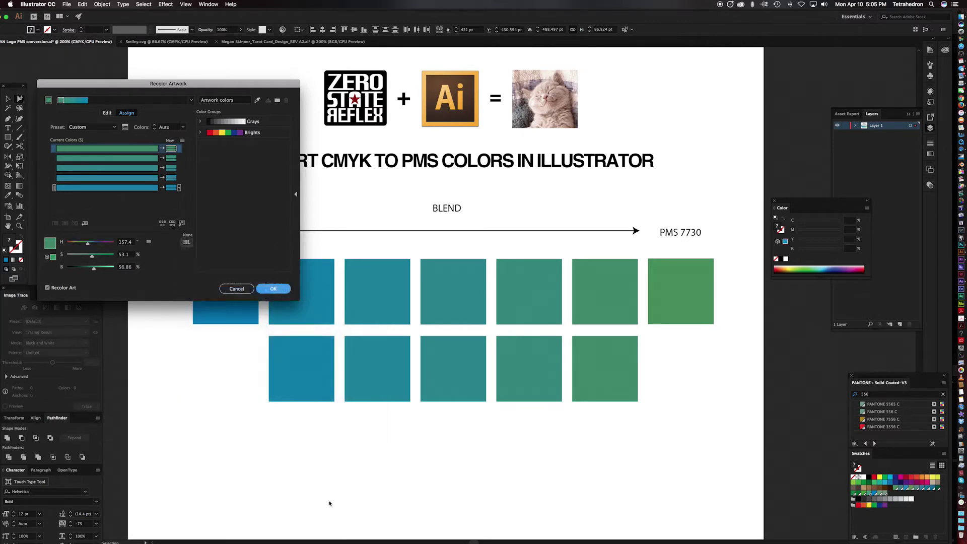
left_click(273, 289)
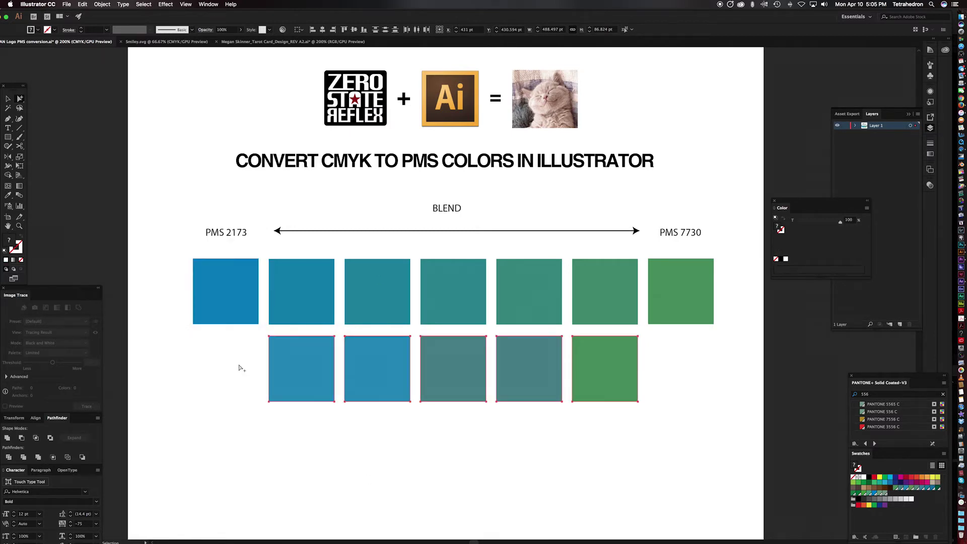
Float the Color panel and read the Pantone name assigned to each of the five lower squares
left_click(297, 369)
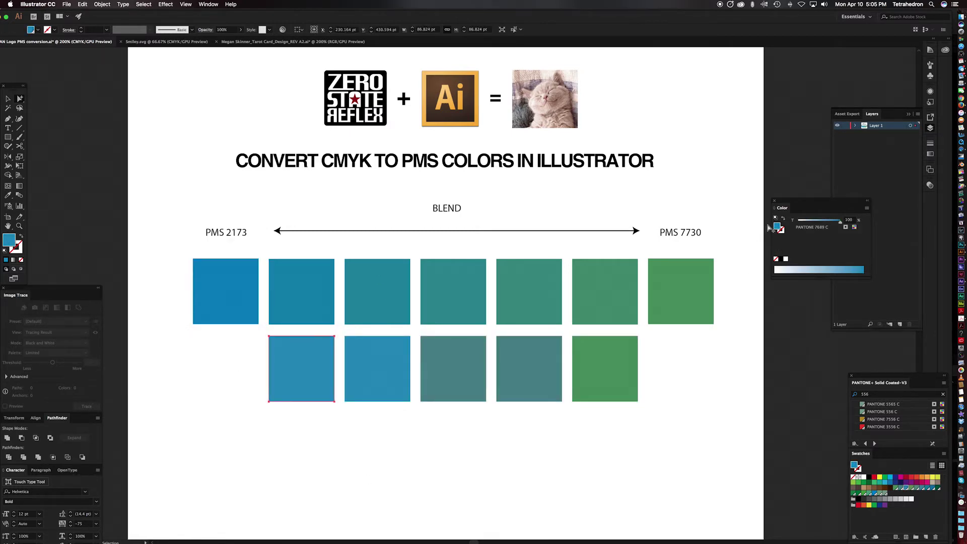
left_click_drag(803, 203, 422, 427)
left_click(364, 358)
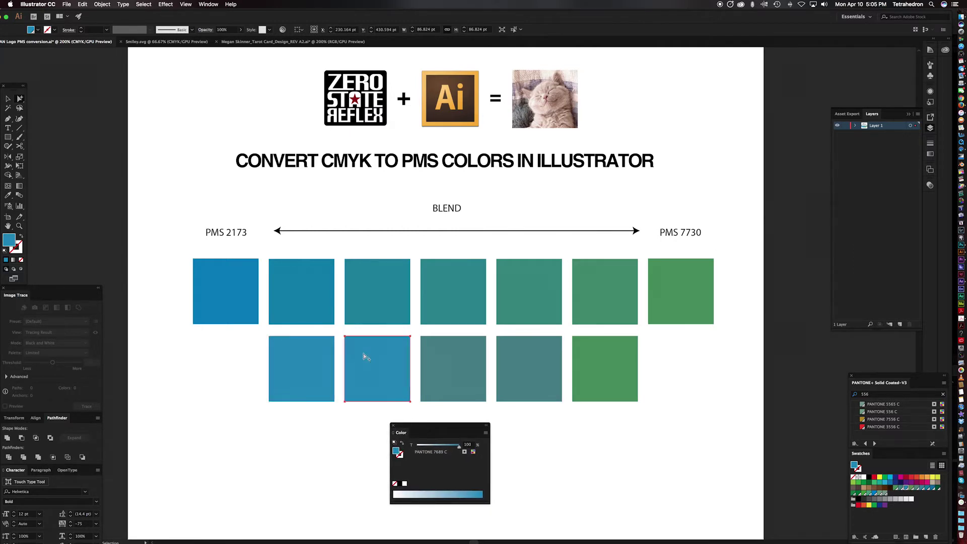
left_click(458, 367)
left_click(518, 366)
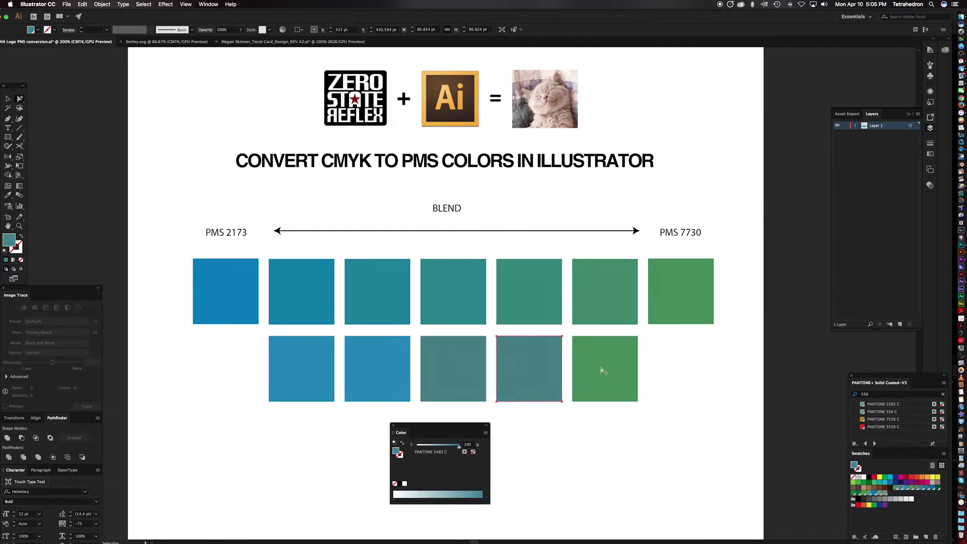
left_click(603, 368)
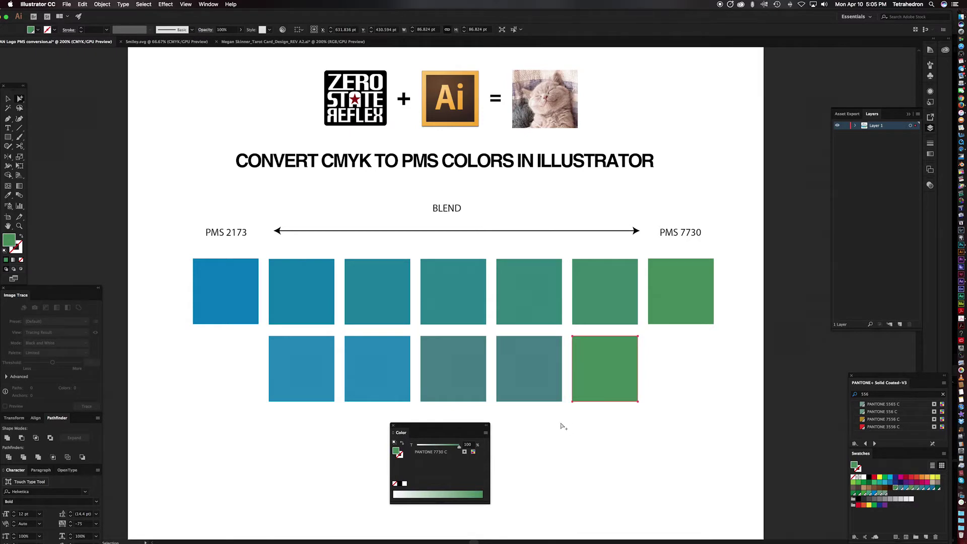
left_click_drag(457, 429, 465, 422)
left_click(505, 410)
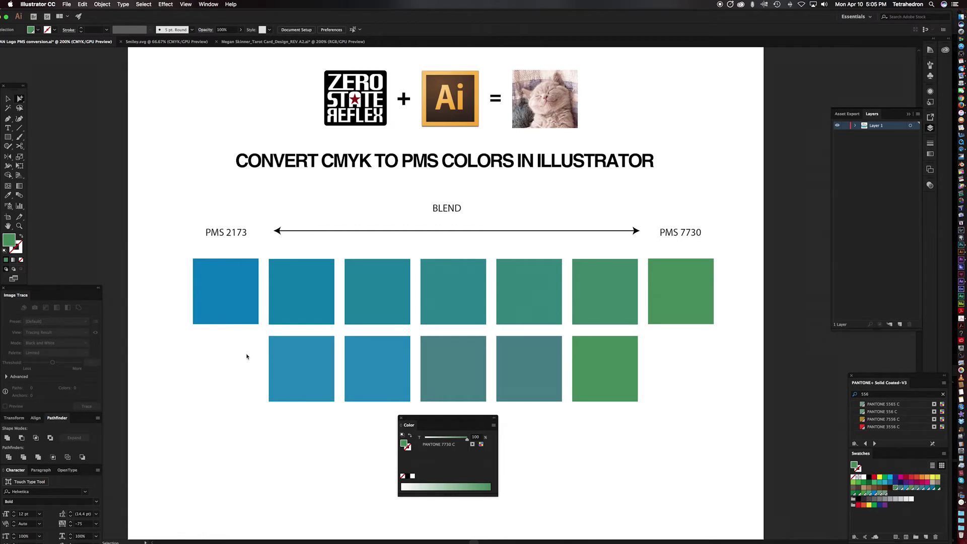
Add a 'VER 1' text label aligned to the left of the bottom row
key("t")
left_click(197, 362)
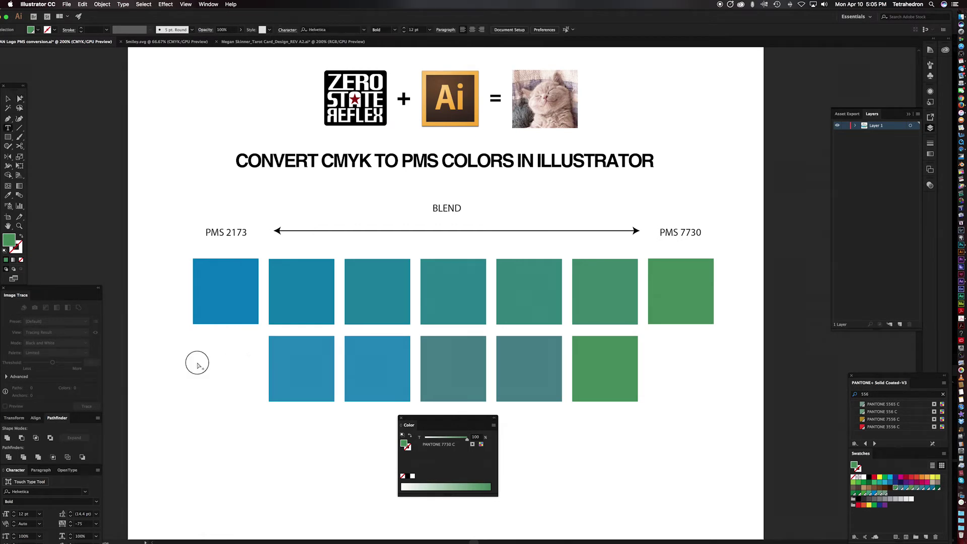
type("VER 1")
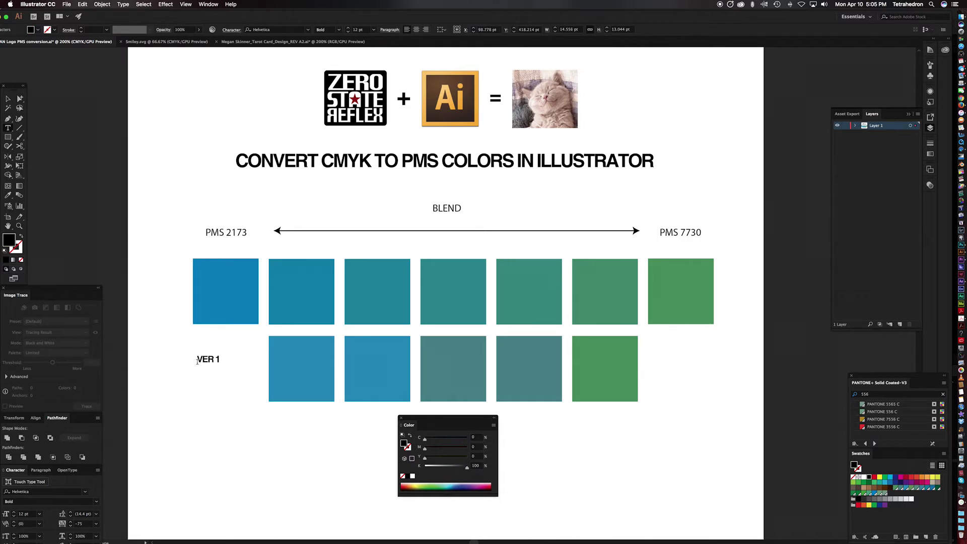
left_click(20, 99)
left_click_drag(207, 359, 233, 364)
Overlay bottom-row squares on their top-row counterparts to compare, then undo the moves
left_click(301, 293)
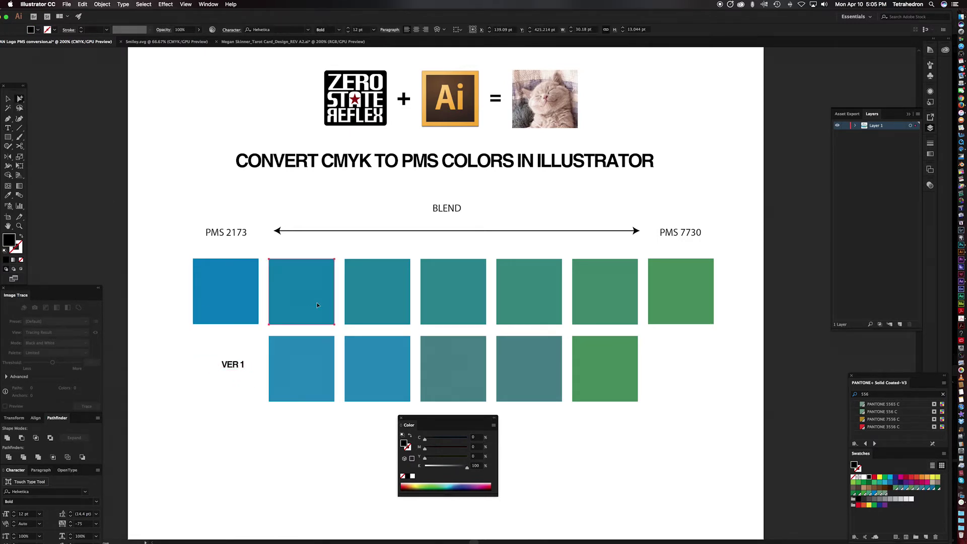
left_click_drag(620, 373, 529, 308)
left_click_drag(466, 347, 460, 292)
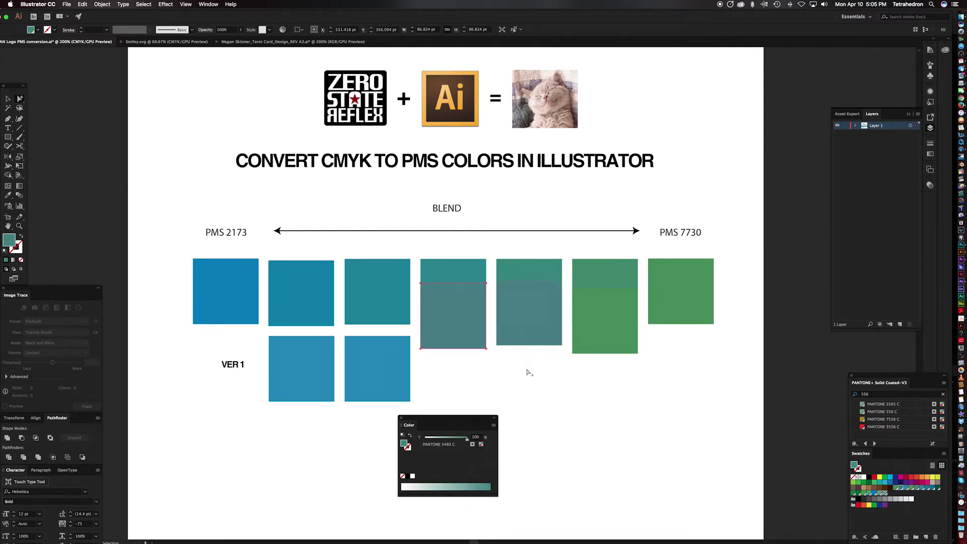
left_click_drag(373, 348, 375, 304)
key("super+z")
key("super+z")
key("super+z")
key("super+z")
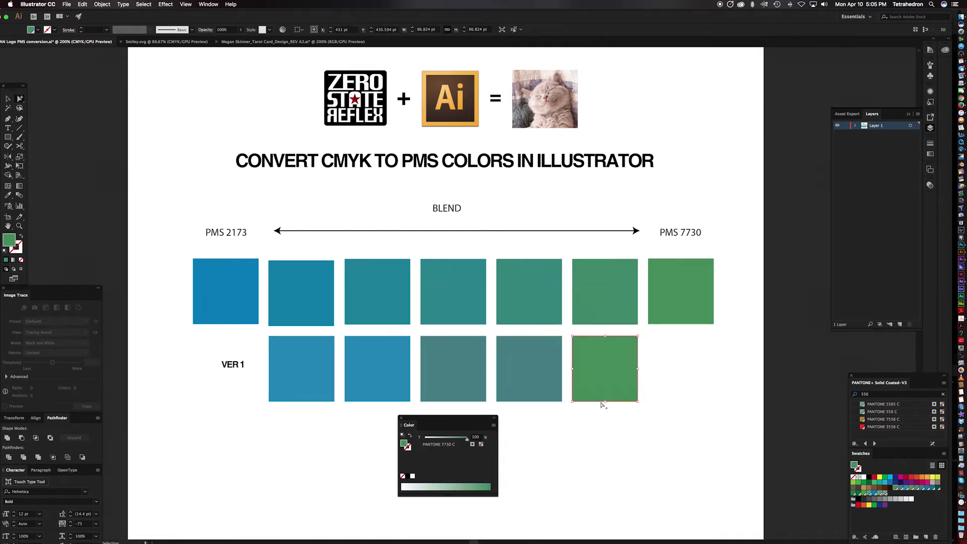
left_click(704, 421)
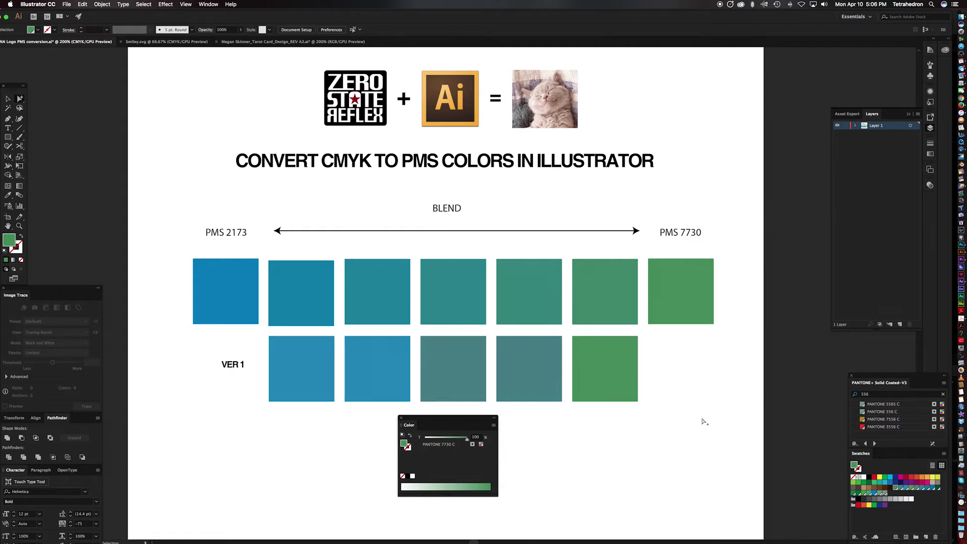
Close the floating Color panel, reopen it from Window, dock it, and hide all panels
left_click(402, 419)
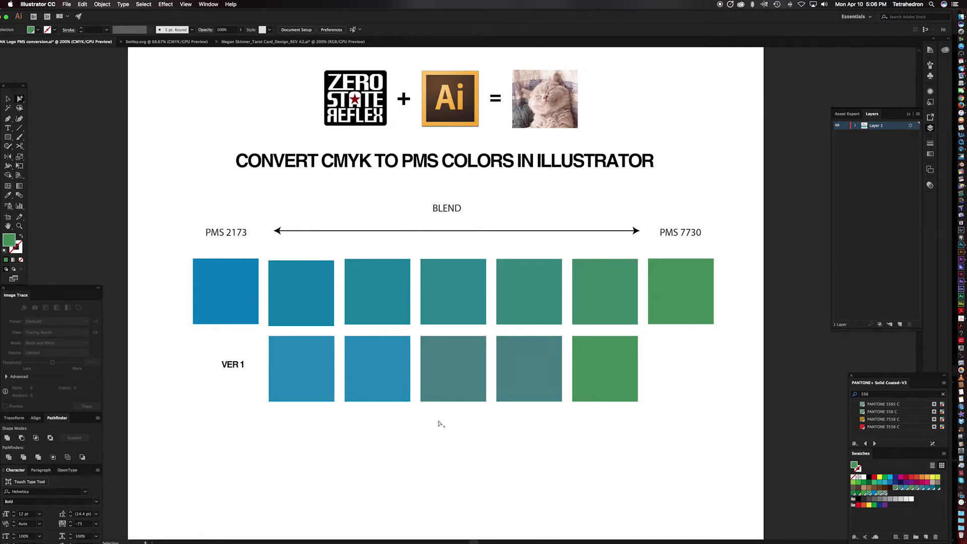
left_click(208, 4)
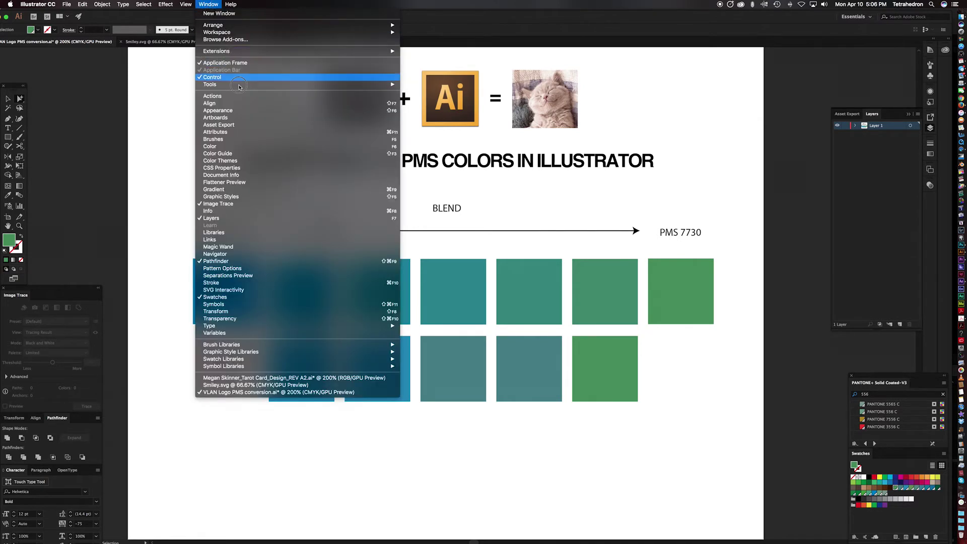
left_click(221, 146)
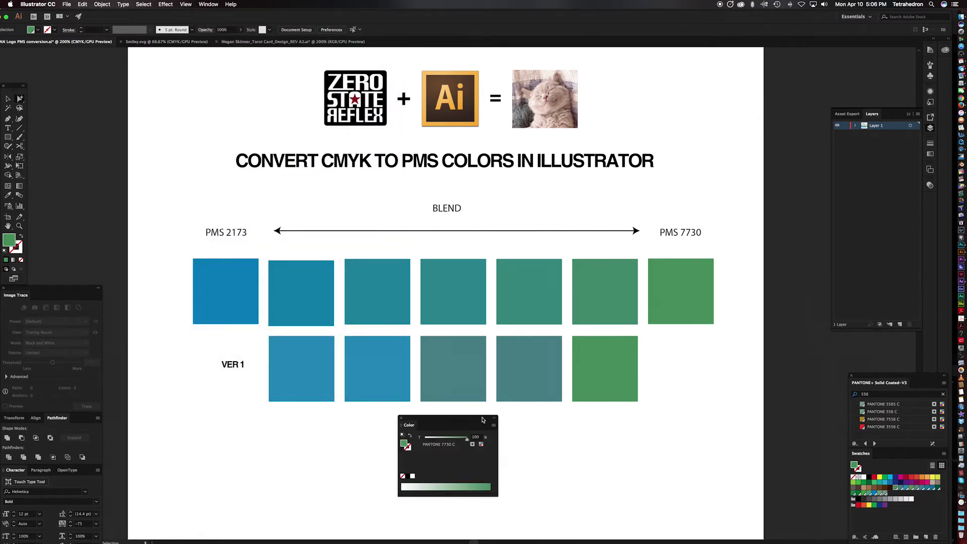
left_click_drag(475, 422, 847, 257)
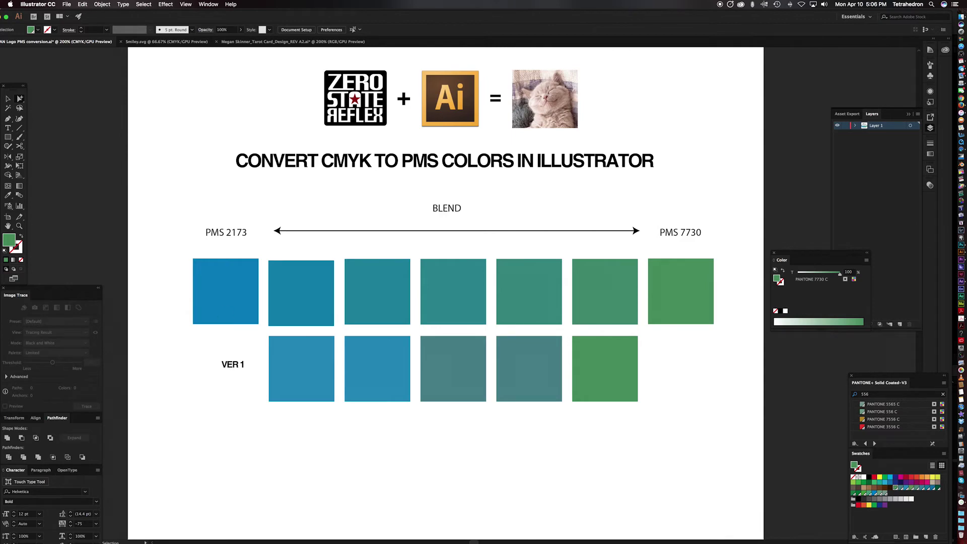
key("Tab")
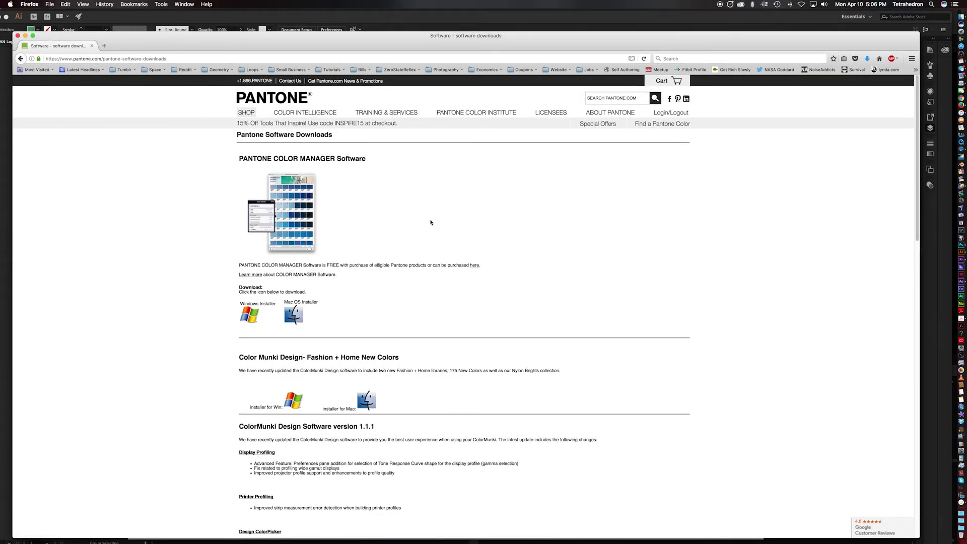
Minimize the Firefox Pantone downloads page so the Illustrator document shows again
double_click(521, 36)
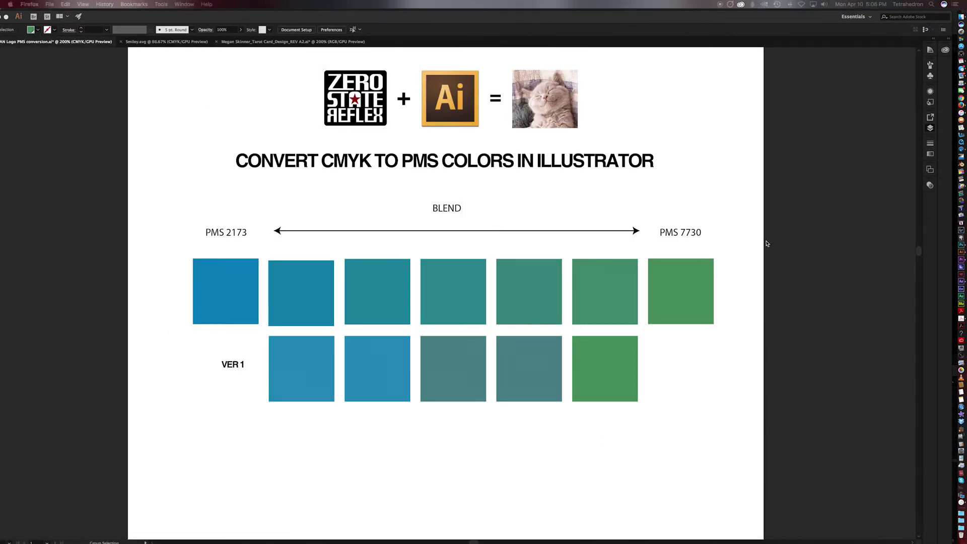
left_click(932, 5)
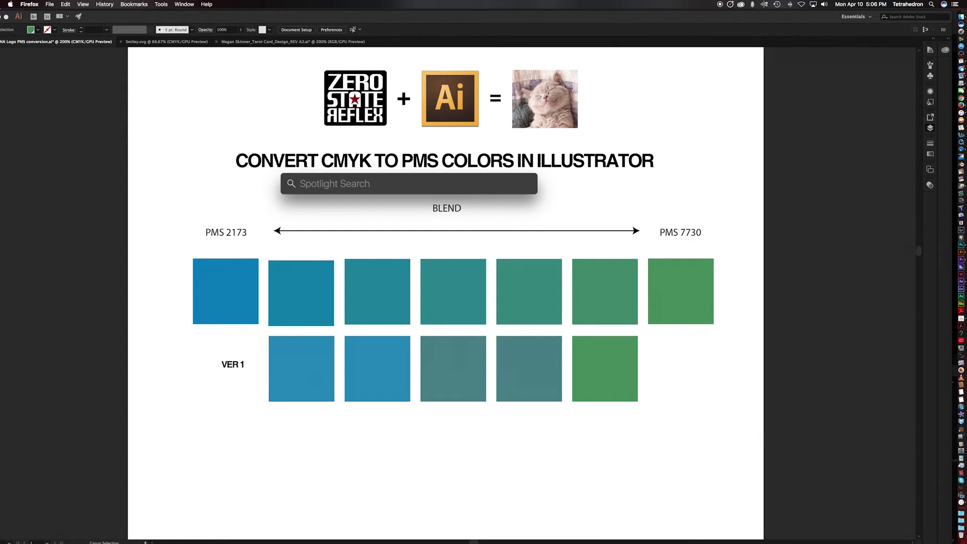
Launch PANTONE Color Manager via Spotlight, continue the trial, and move its window aside
type("pan")
key("Return")
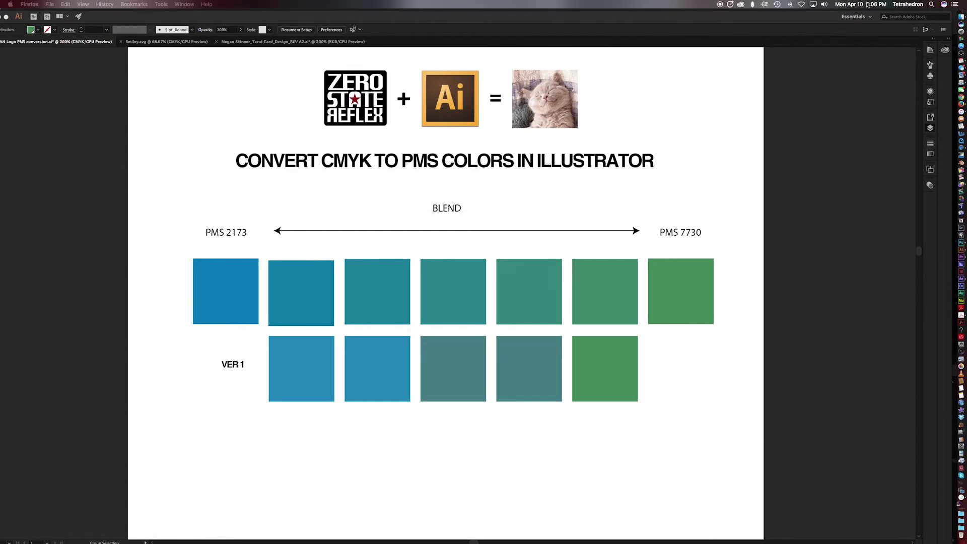
left_click_drag(525, 104, 505, 168)
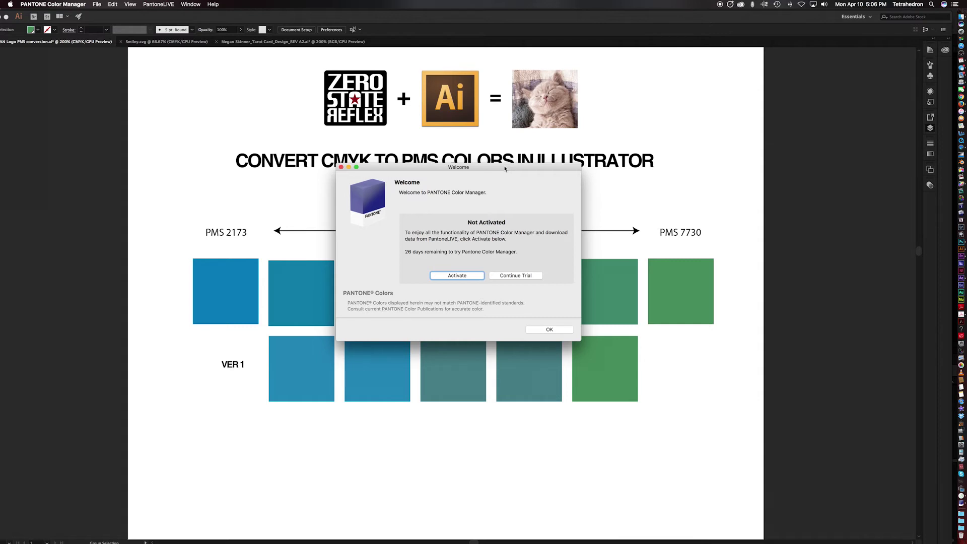
left_click(525, 276)
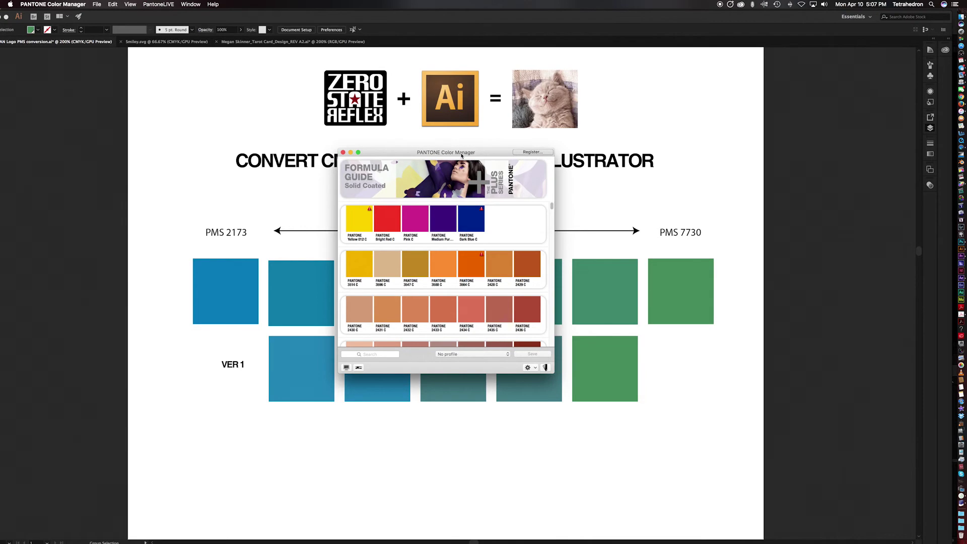
left_click_drag(461, 156, 640, 209)
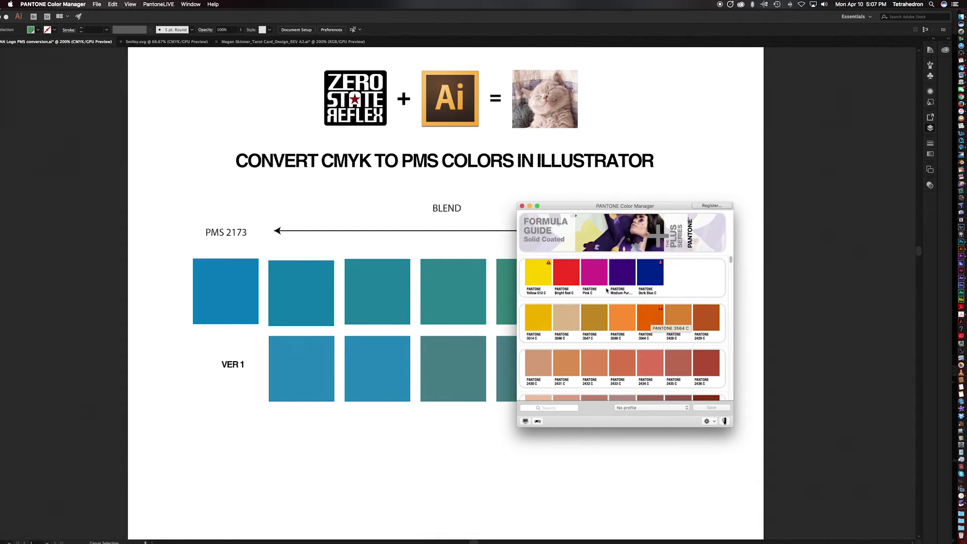
Export PANTONE+ Solid Coated-V3 to Adobe Illustrator as Lab, then hide Color Manager and return to Illustrator
left_click_drag(600, 213, 674, 293)
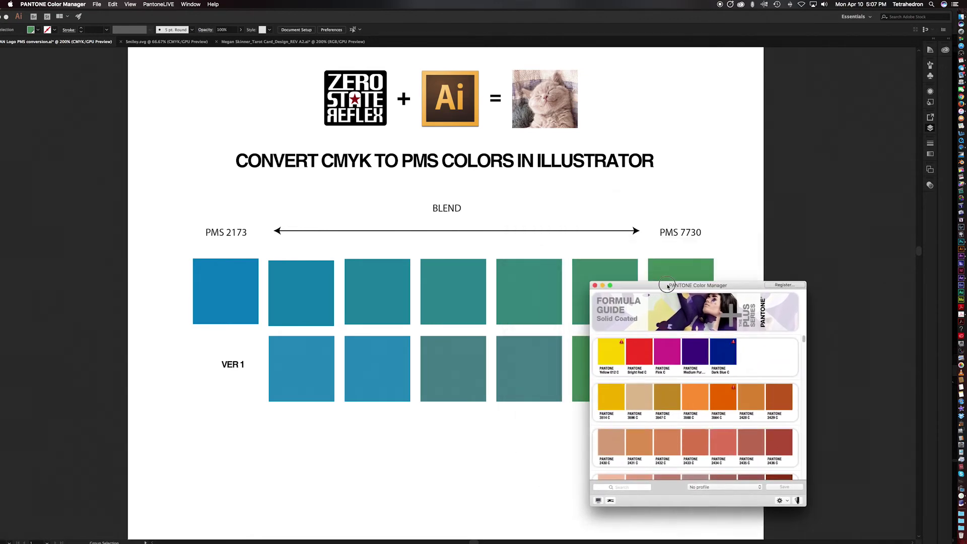
left_click(96, 4)
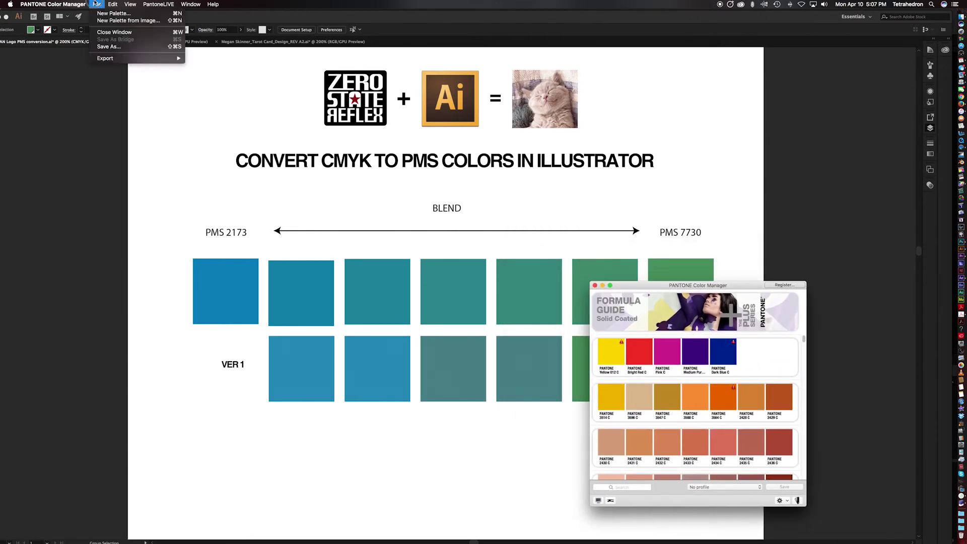
mouse_move(115, 59)
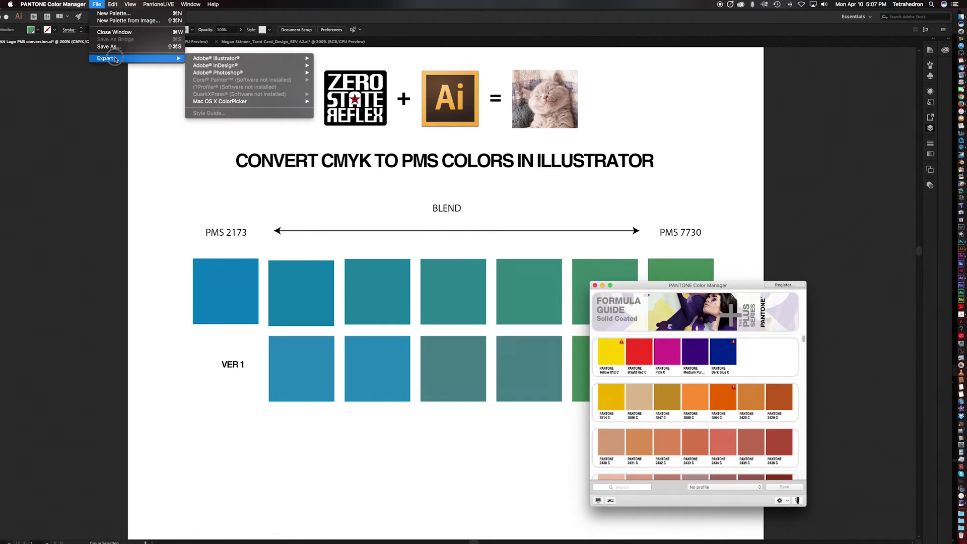
mouse_move(214, 59)
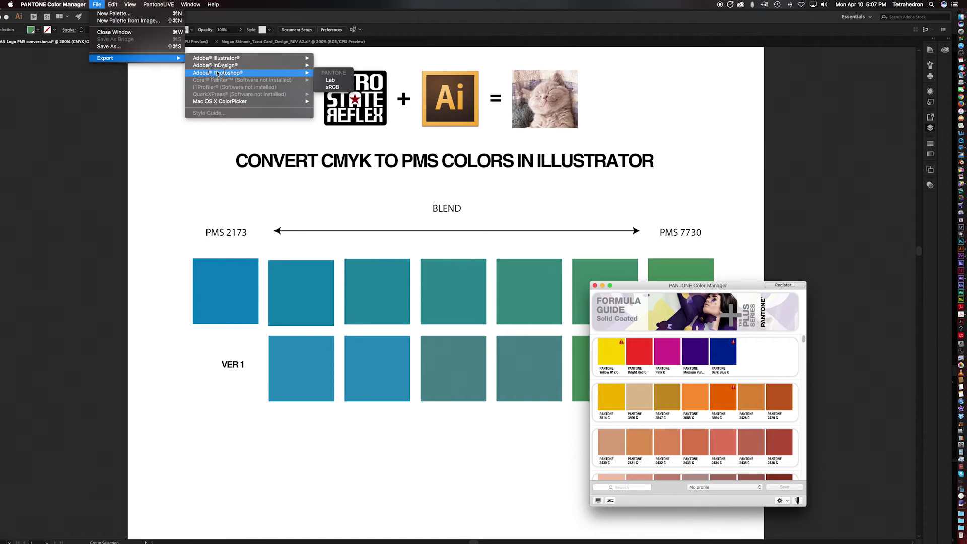
left_click(347, 67)
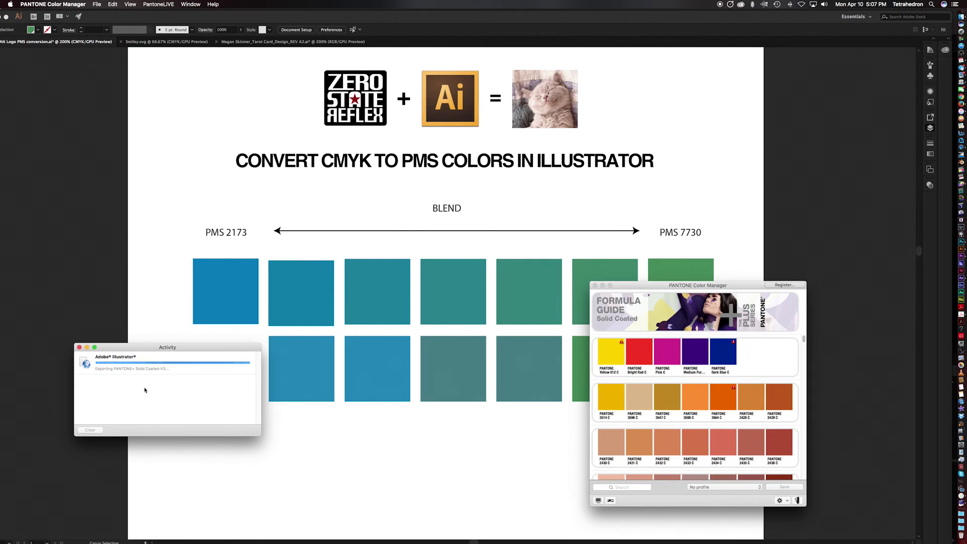
left_click(80, 348)
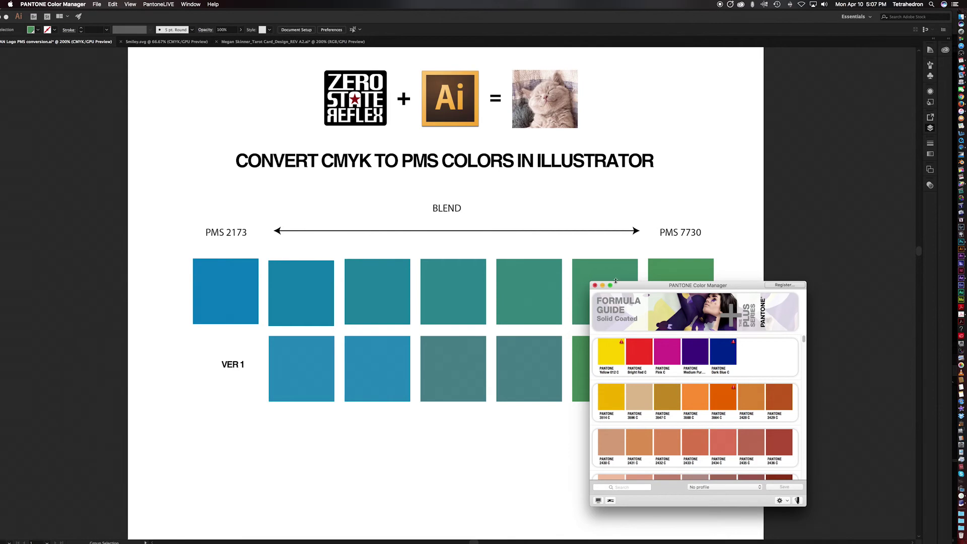
left_click_drag(639, 289, 679, 253)
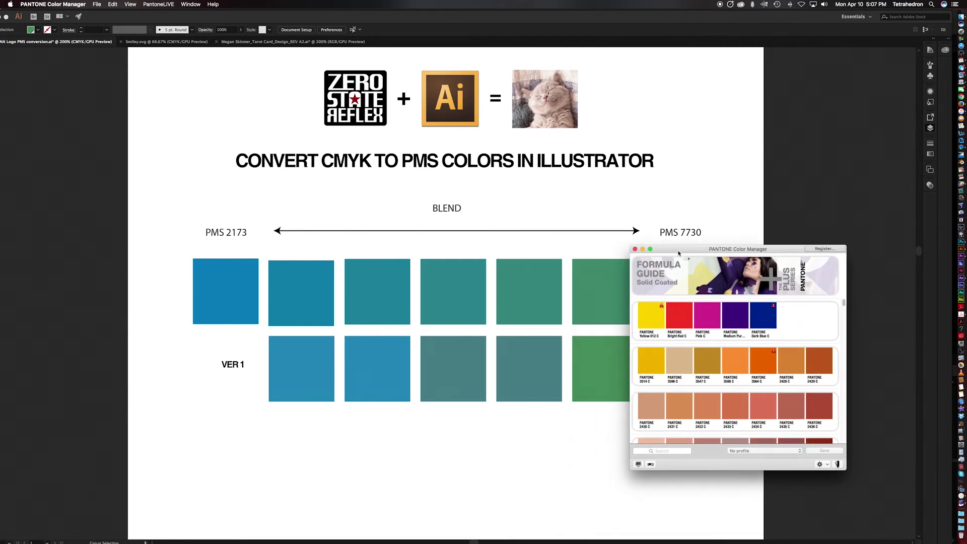
key("super+q")
left_click(537, 430)
Copy blend squares 2–6 down into a new middle row above the VER 1 row
scroll(476, 234, "down", 1)
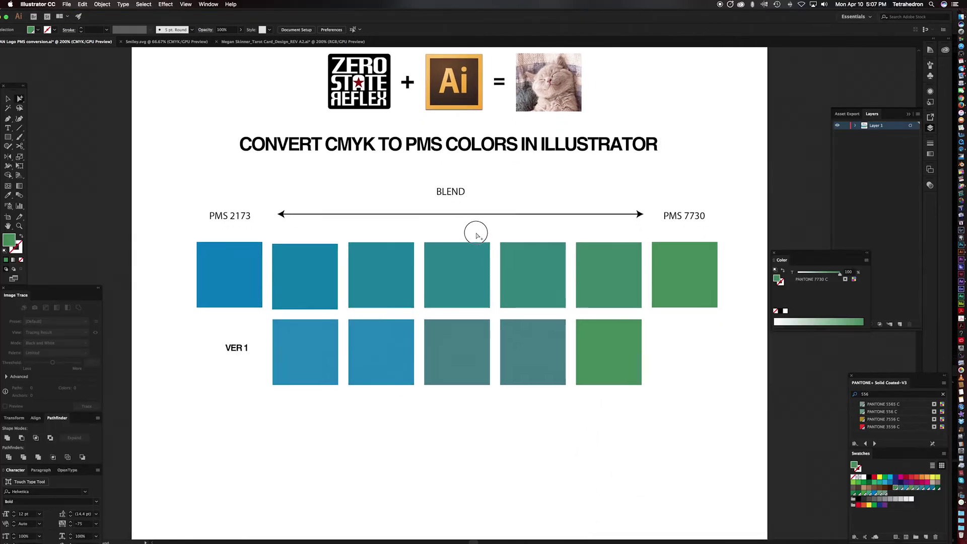
left_click_drag(658, 322, 208, 387)
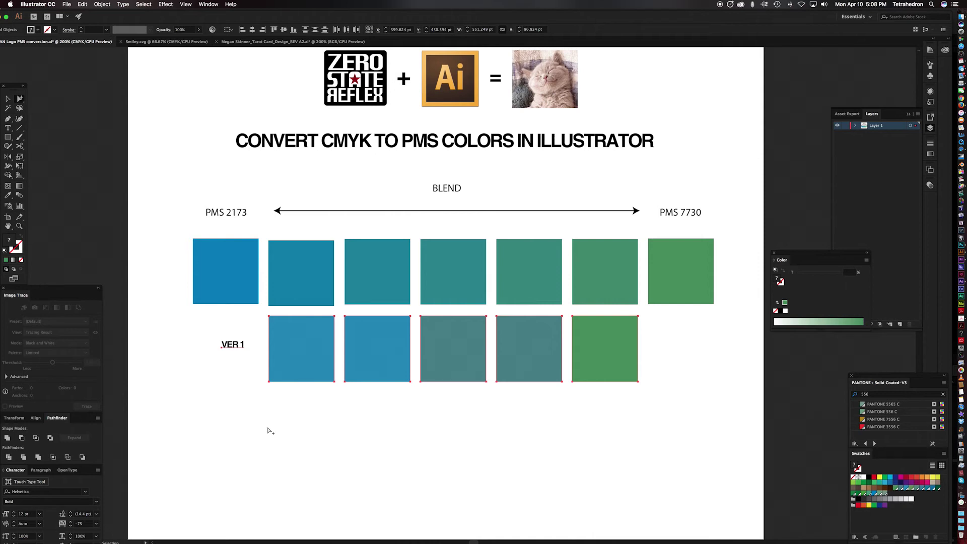
scroll(302, 242, "down", 1)
left_click(311, 255)
scroll(310, 254, "down", 3)
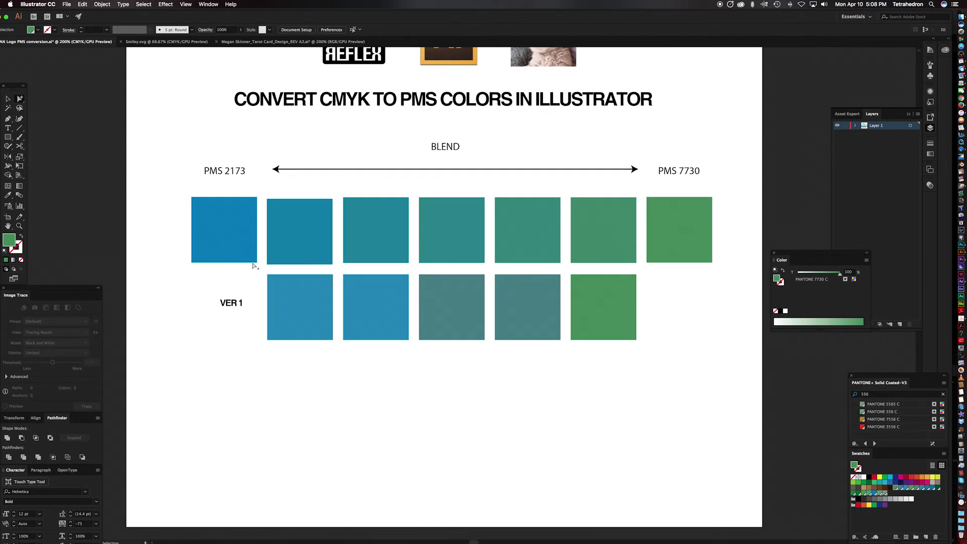
left_click_drag(206, 280, 616, 419)
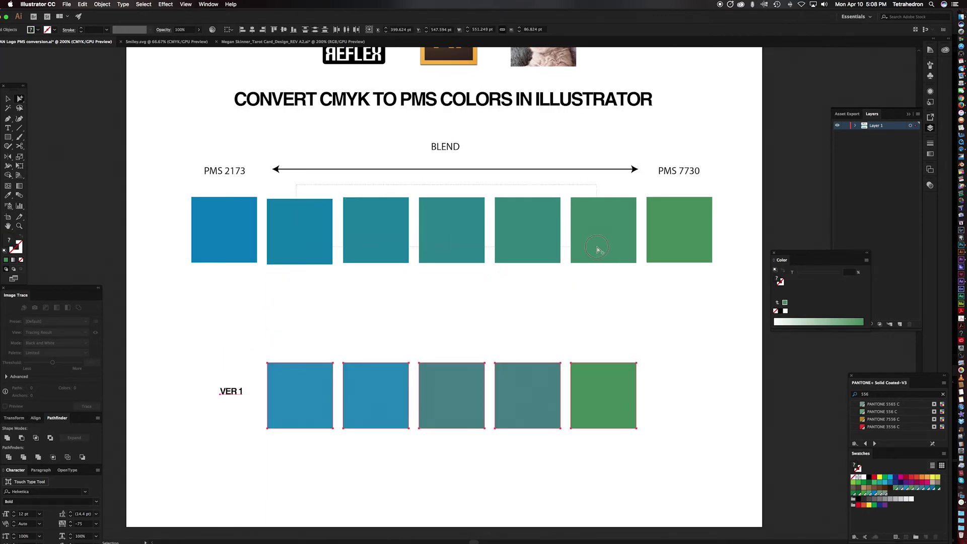
left_click_drag(593, 244, 594, 313)
left_click(212, 280)
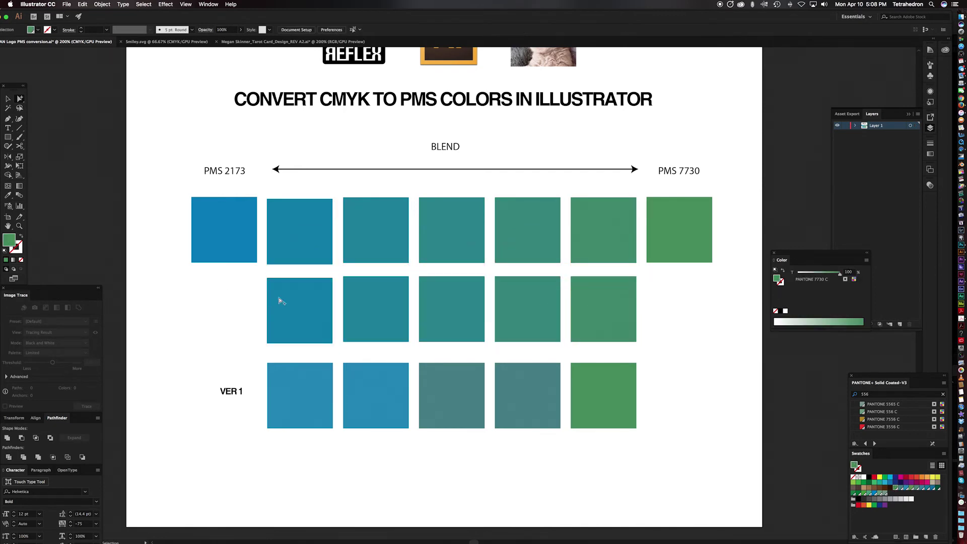
left_click(302, 297)
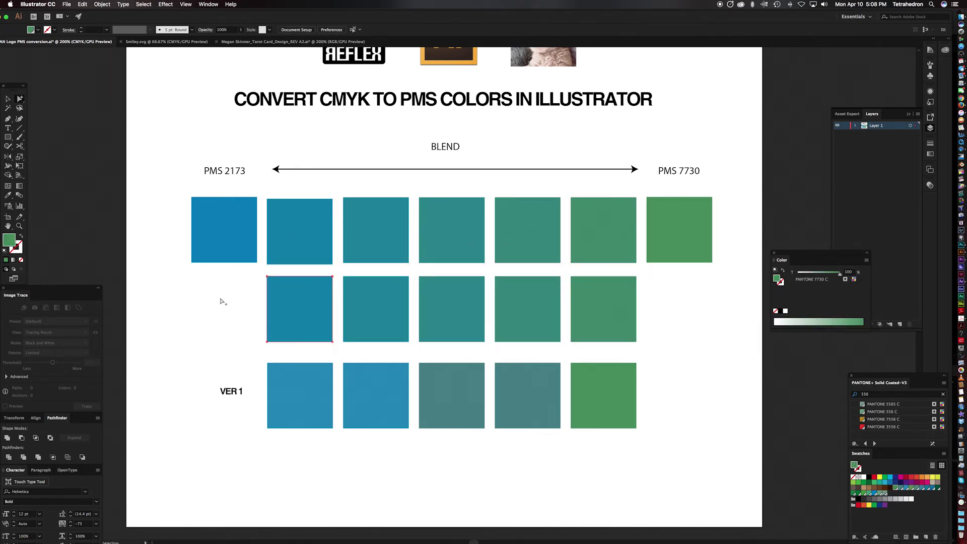
left_click(233, 303)
Copy the VER 1 label beside the new row and change it to 'VER 2'
left_click_drag(234, 387, 232, 313)
key("t")
left_click(238, 314)
key("BackSpace")
type("2")
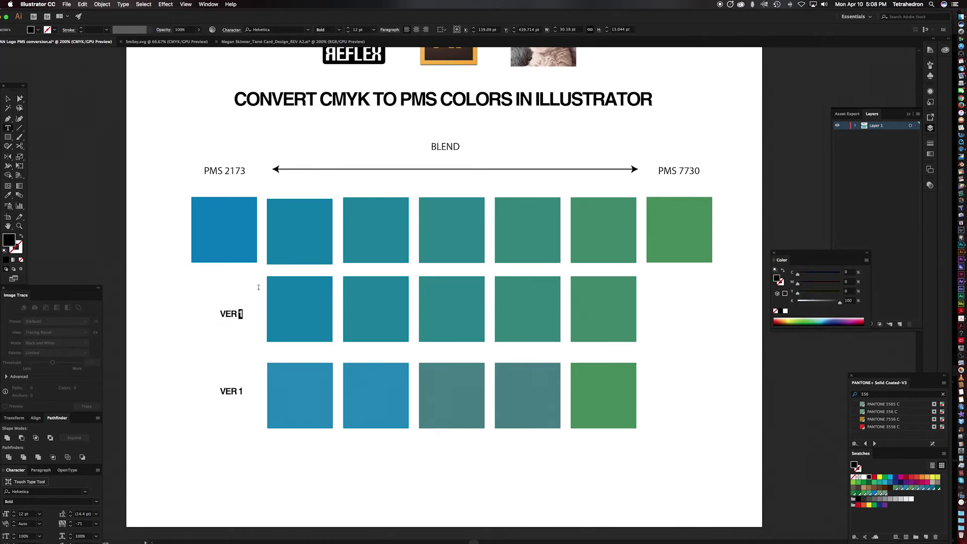
key("Escape")
left_click(169, 131)
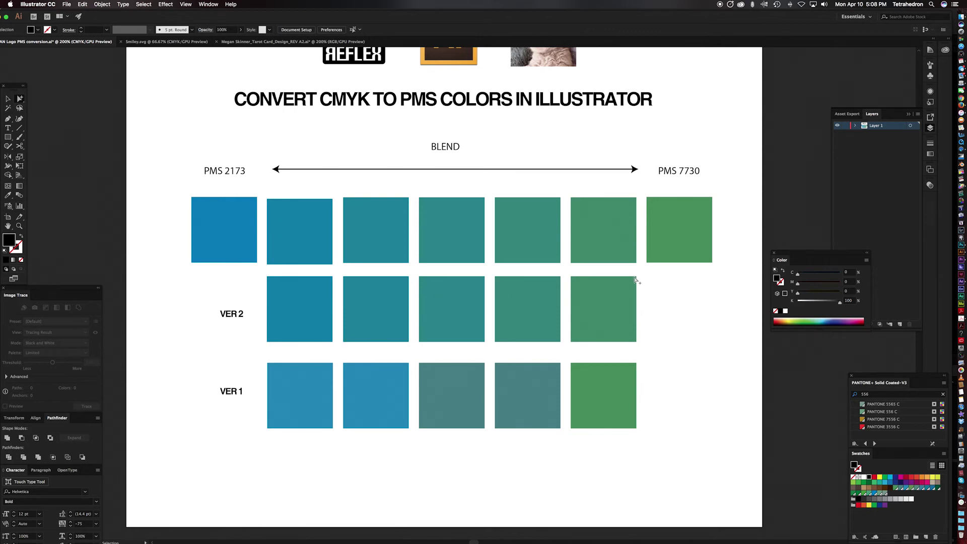
Recolor the five VER 2 squares via Recolor Artwork limited to PANTONE+ Solid Coated-V3
left_click(298, 287)
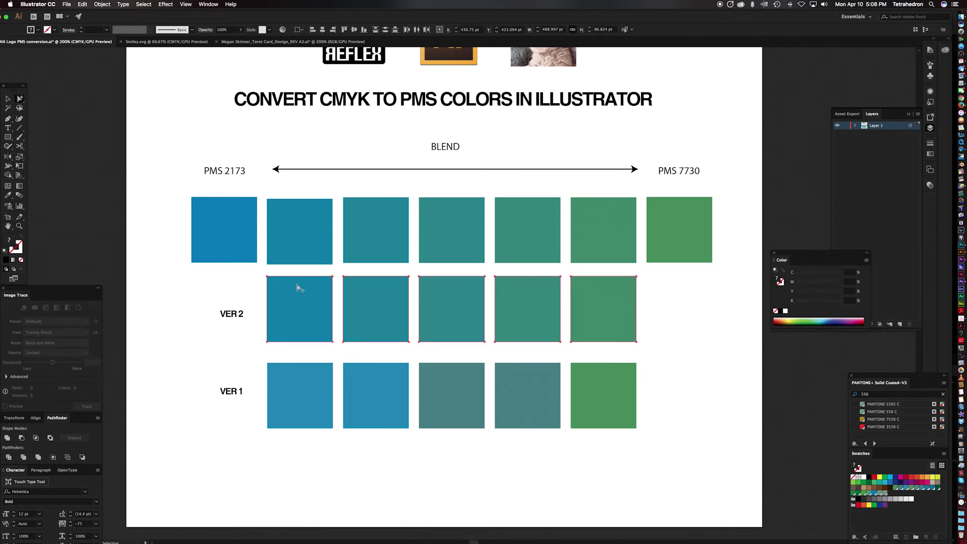
left_click(83, 4)
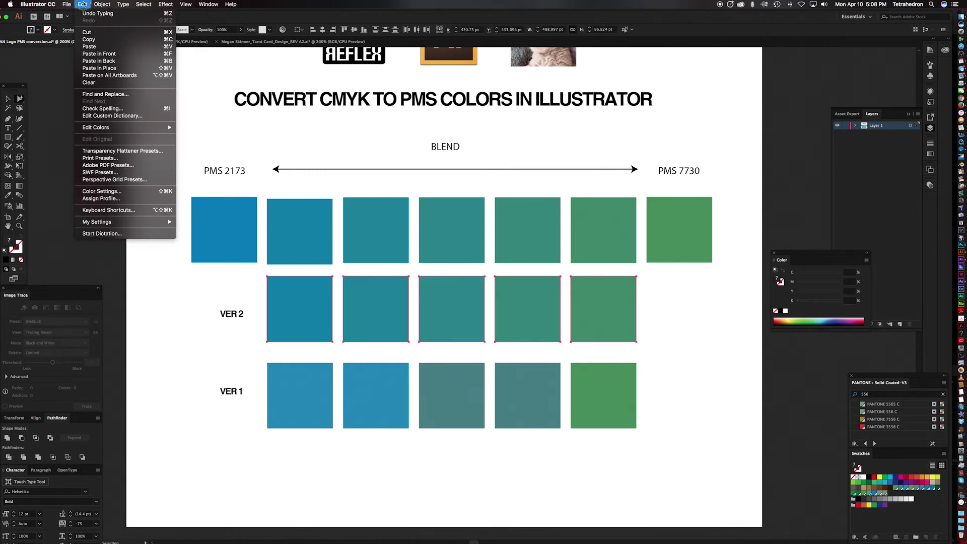
mouse_move(120, 126)
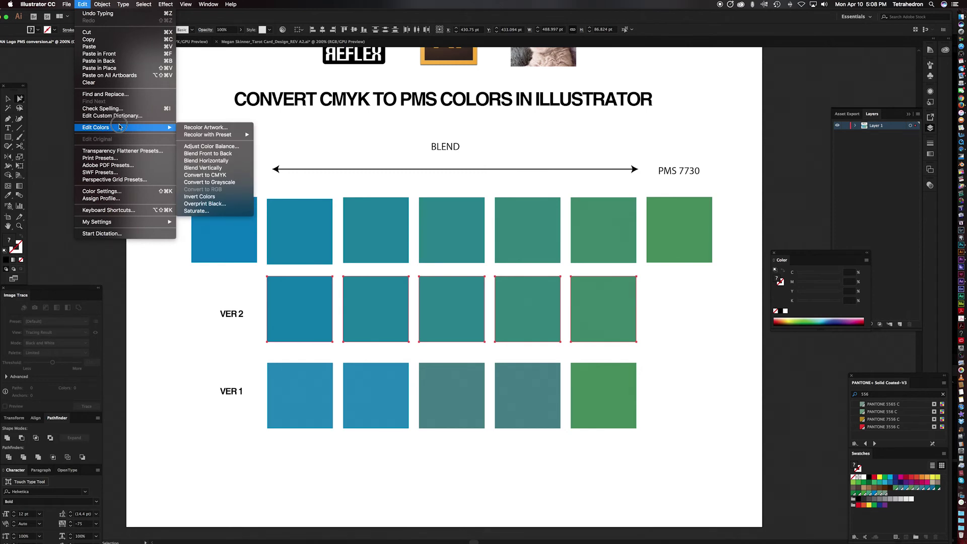
left_click(215, 128)
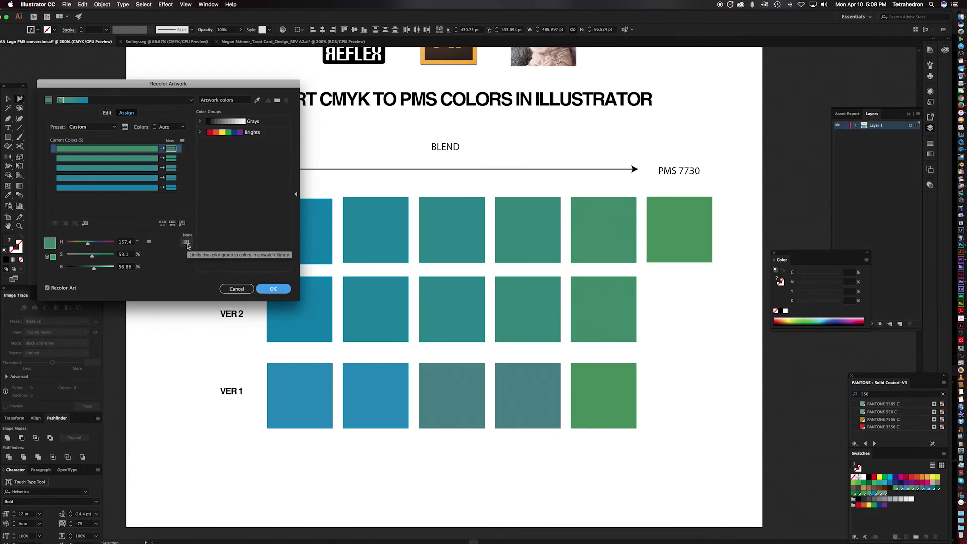
left_click(186, 242)
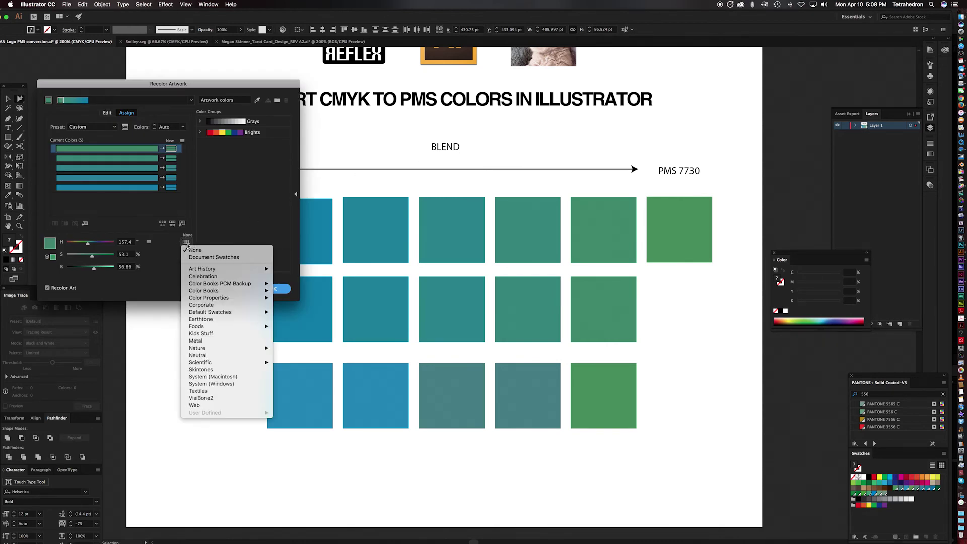
mouse_move(237, 293)
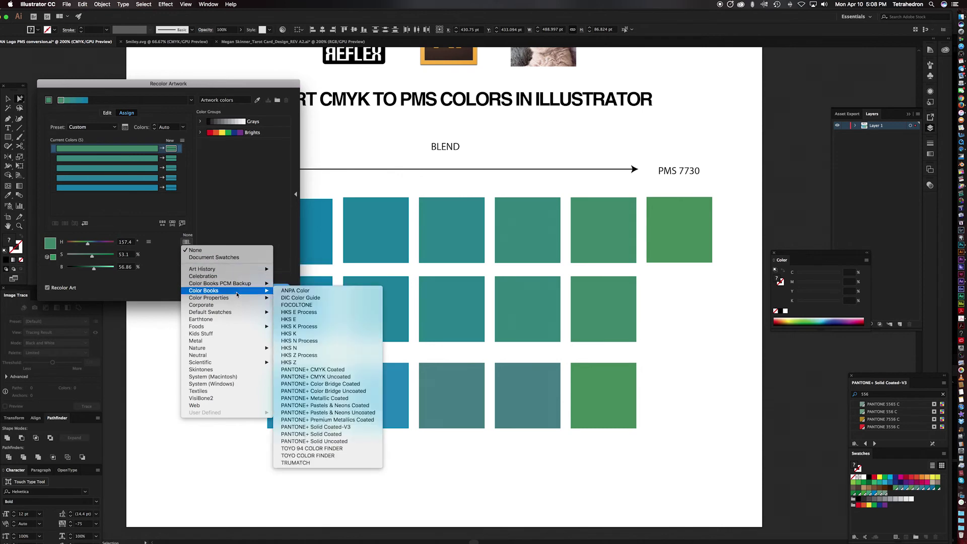
left_click(336, 428)
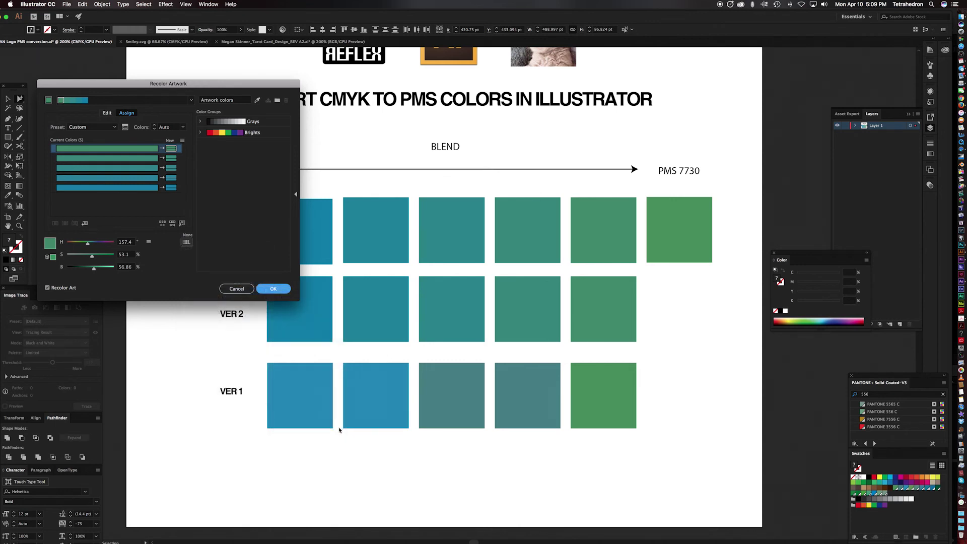
left_click(275, 289)
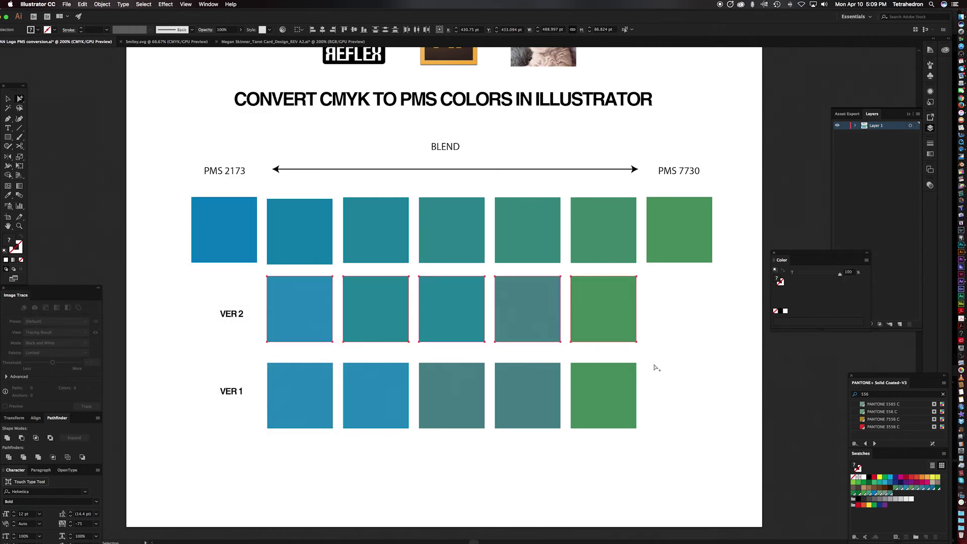
left_click(656, 368)
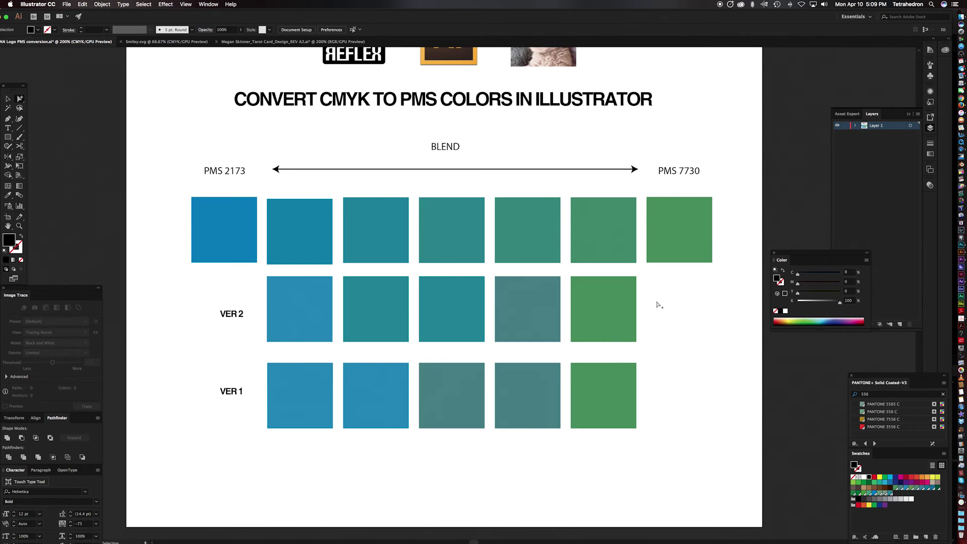
left_click(443, 317)
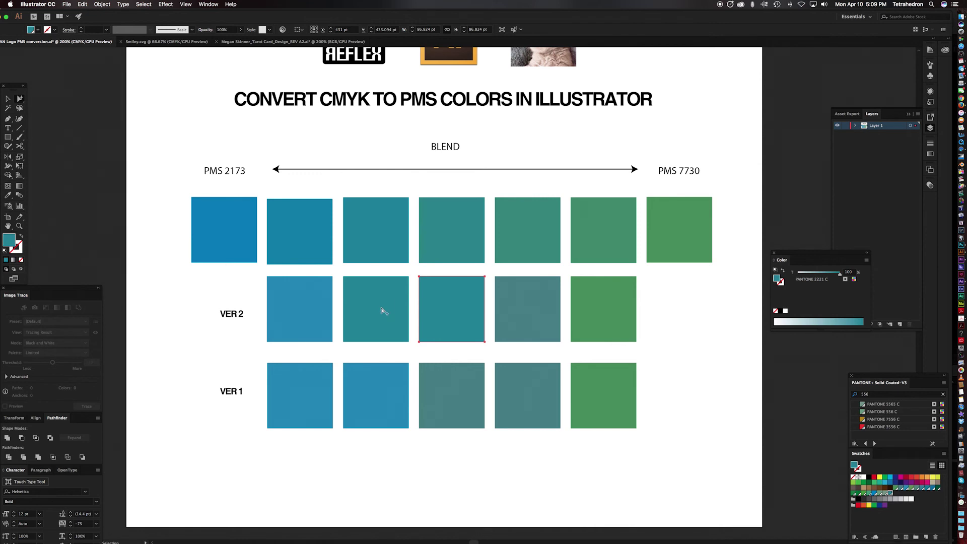
left_click(375, 404)
mouse_move(378, 375)
left_mouse_down()
mouse_move(375, 222)
mouse_move(383, 382)
mouse_move(380, 371)
left_mouse_up()
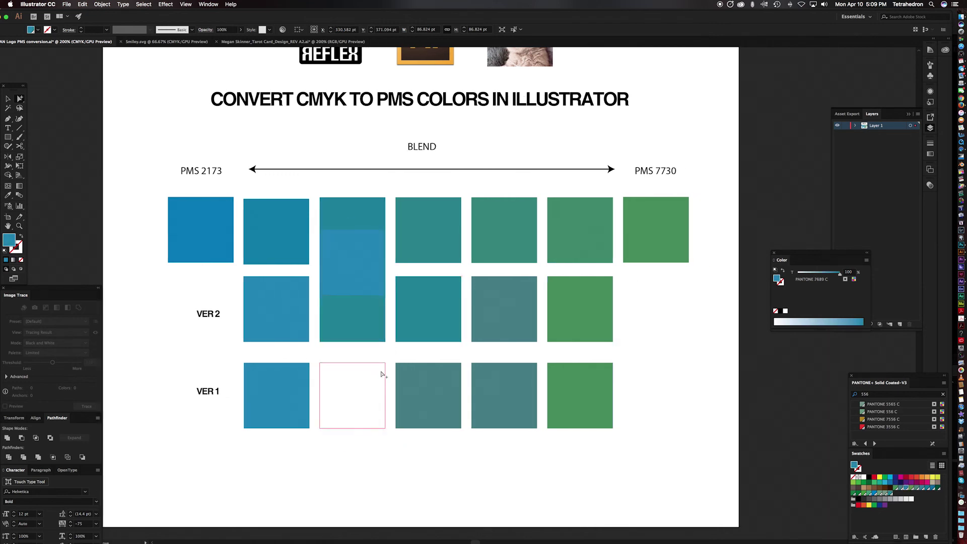
key("super+z")
left_click(361, 296)
left_click_drag(361, 296, 360, 251)
left_click(698, 328)
left_click_drag(451, 308, 434, 255)
left_click_drag(492, 309, 496, 254)
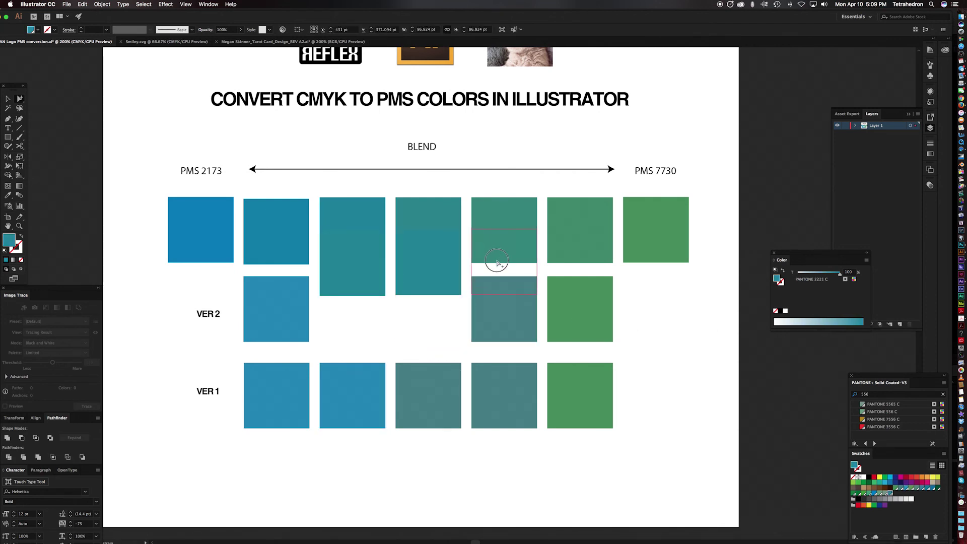
left_click_drag(496, 262, 497, 263)
left_click_drag(572, 287, 572, 241)
left_click(639, 298)
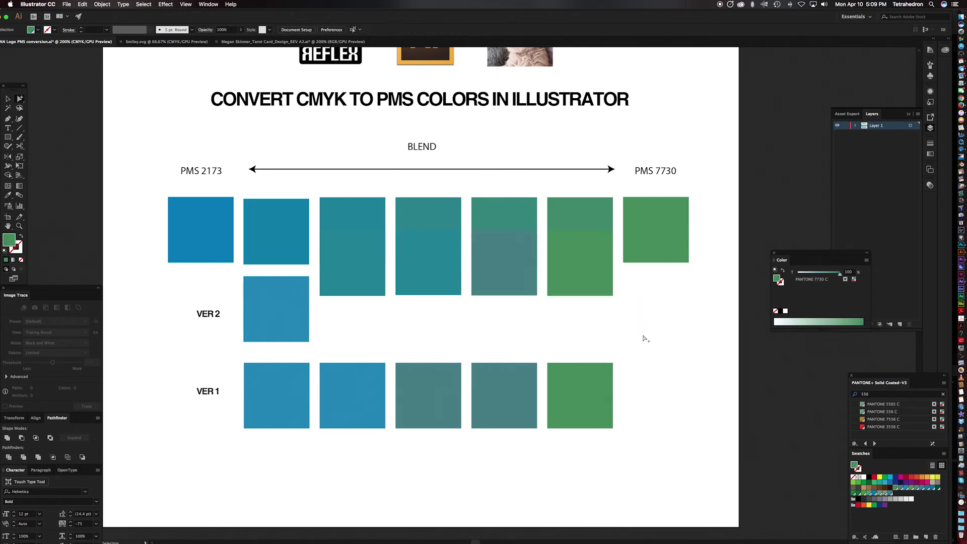
key("super+z")
key("super+z")
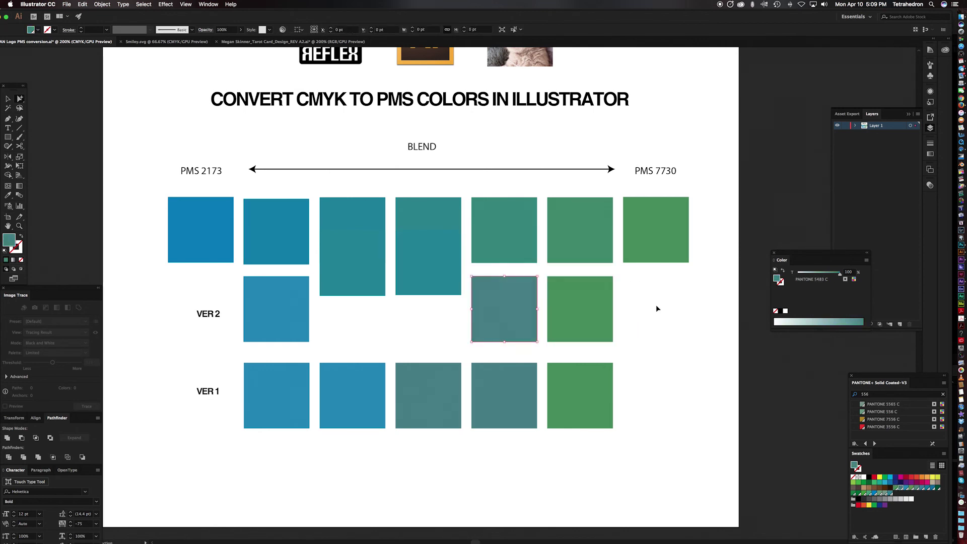
key("super+z")
key("super+z")
left_click(640, 312)
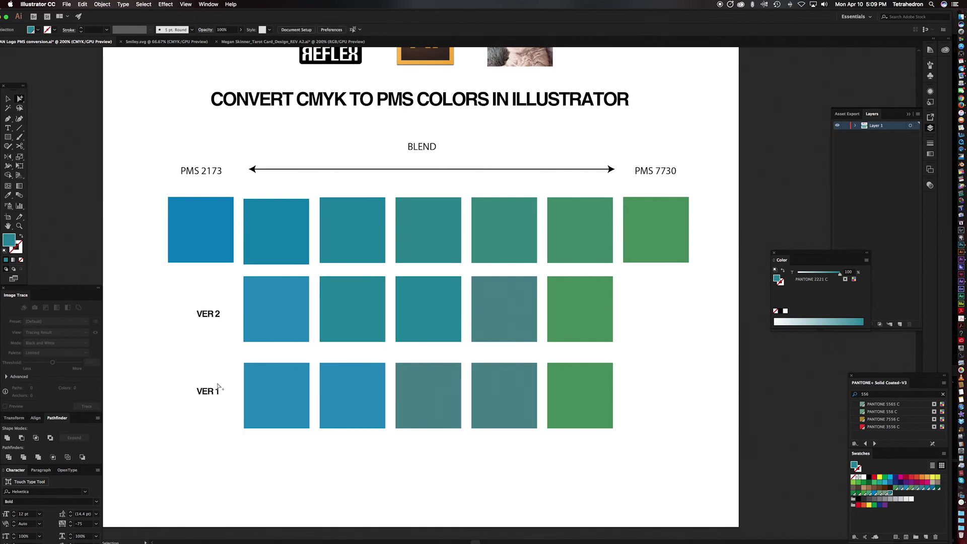
left_click_drag(423, 257, 440, 311)
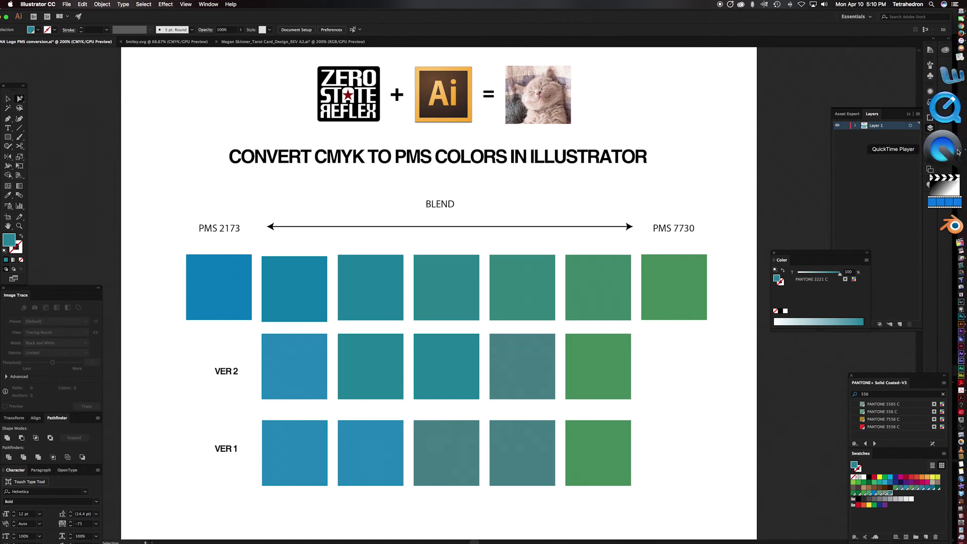
Bring QuickTime Player to the front over the finished blend-versus-Pantone comparison document
left_click(953, 79)
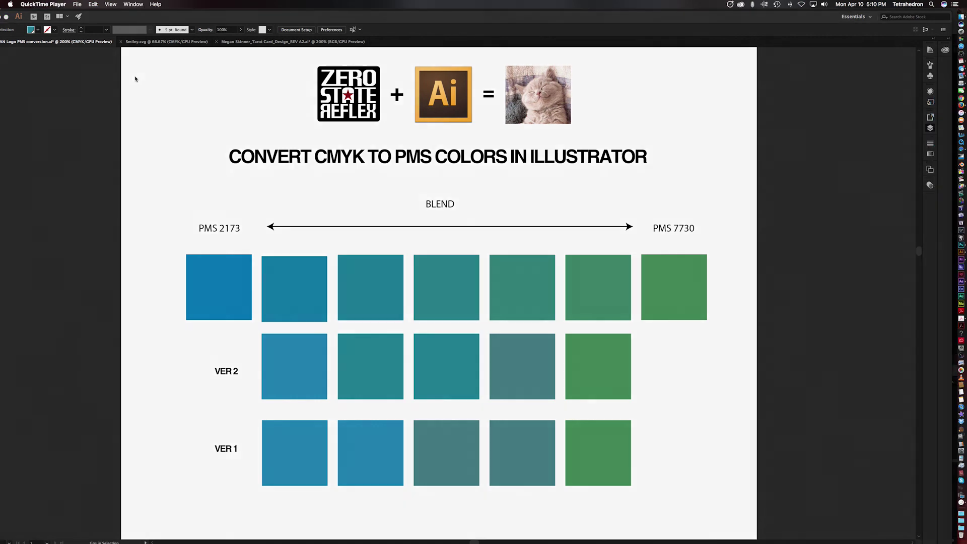